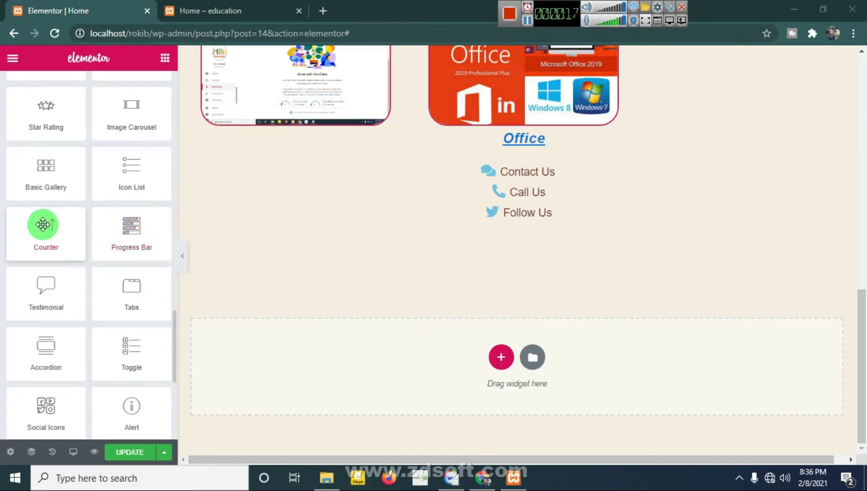
Add a Counter widget below the icon list in the Office column area and set its ending number to 1000.
drag(43, 224, 497, 212)
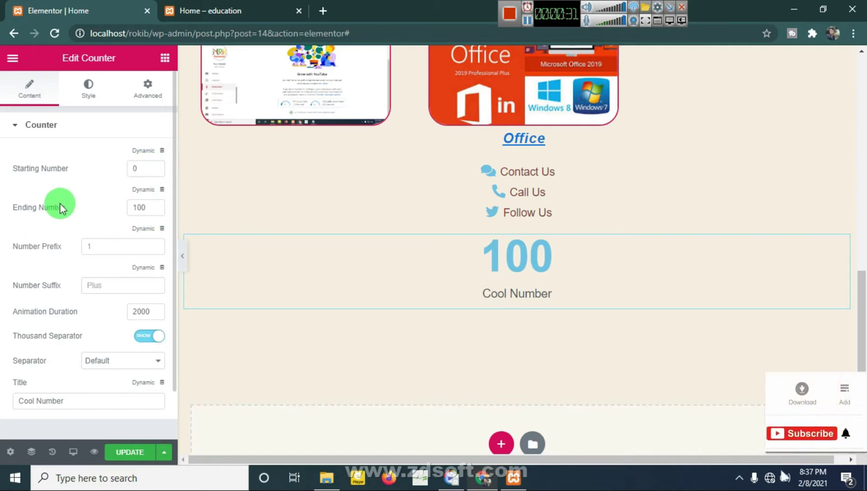
click(145, 207)
text(0)
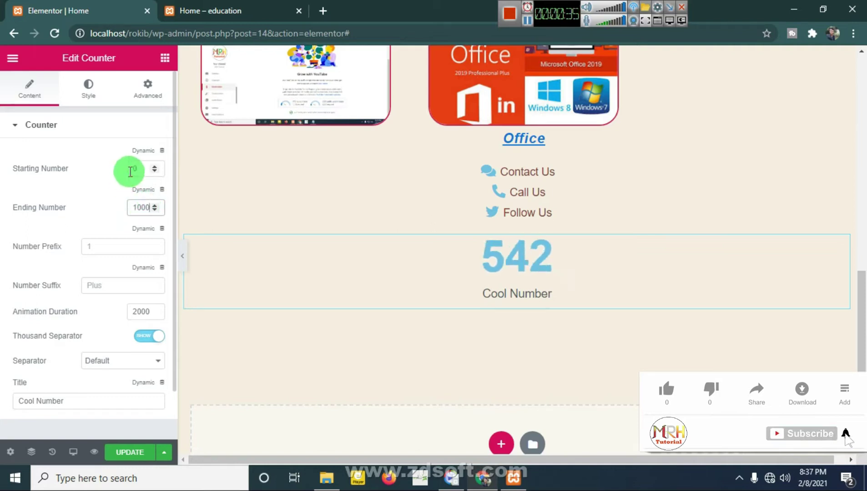
Try 100 and 900 as the counter's starting number.
click(138, 170)
drag(139, 170, 128, 168)
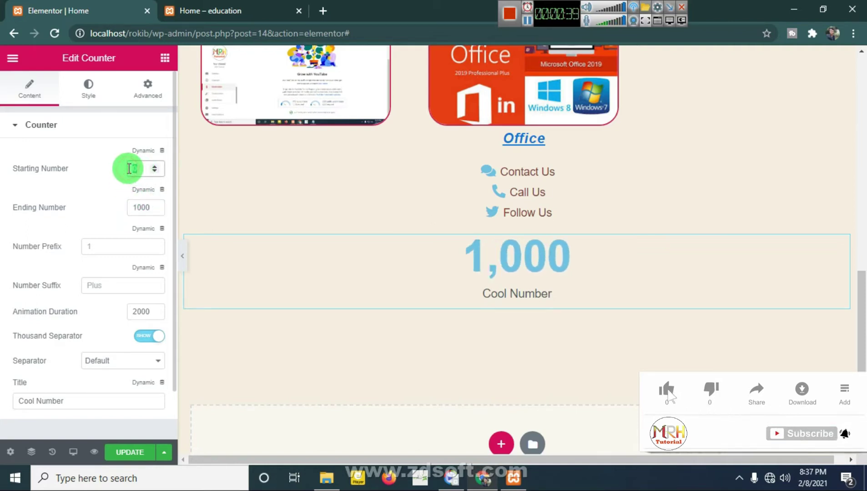
text(100)
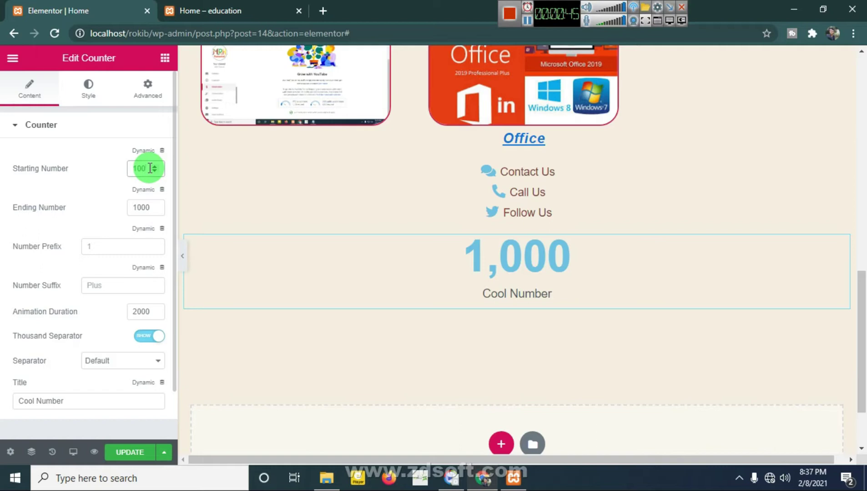
text(900)
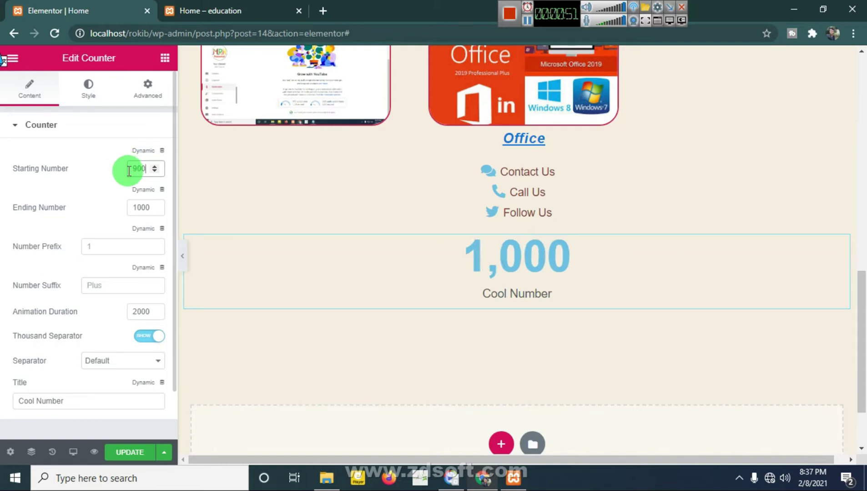
Set the counter's starting number to 1 and its ending number to 100.
double_click(128, 169)
text(1)
click(155, 210)
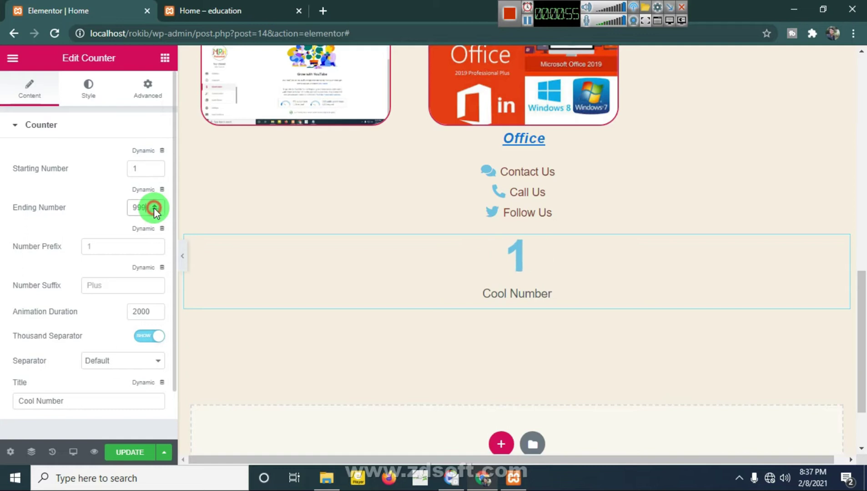
double_click(129, 207)
text(100)
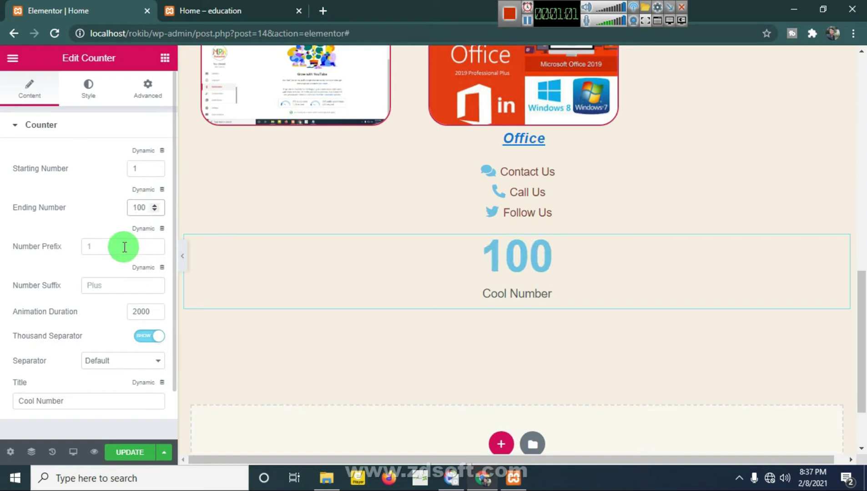
Try 1 and 11 as the counter's number prefix and leave the prefix empty.
click(125, 247)
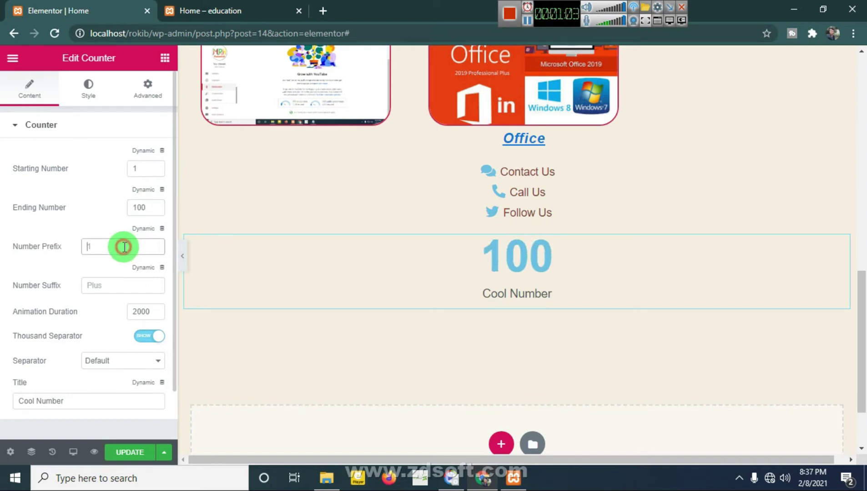
text(1)
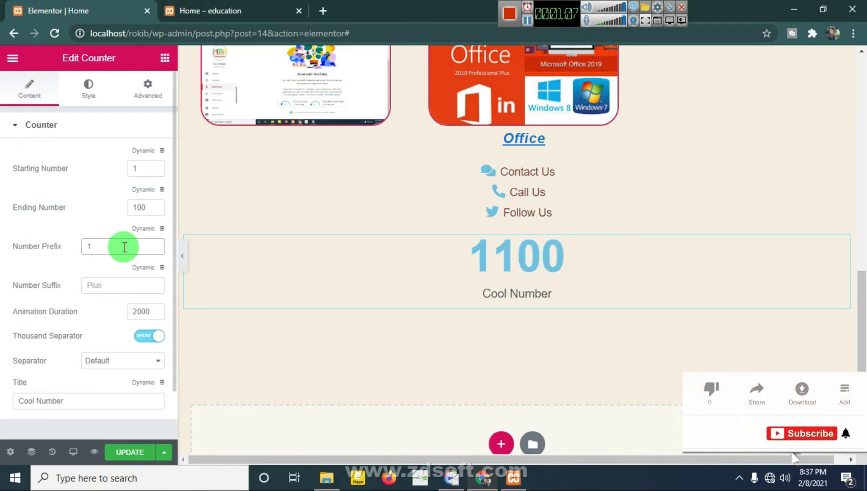
text(1)
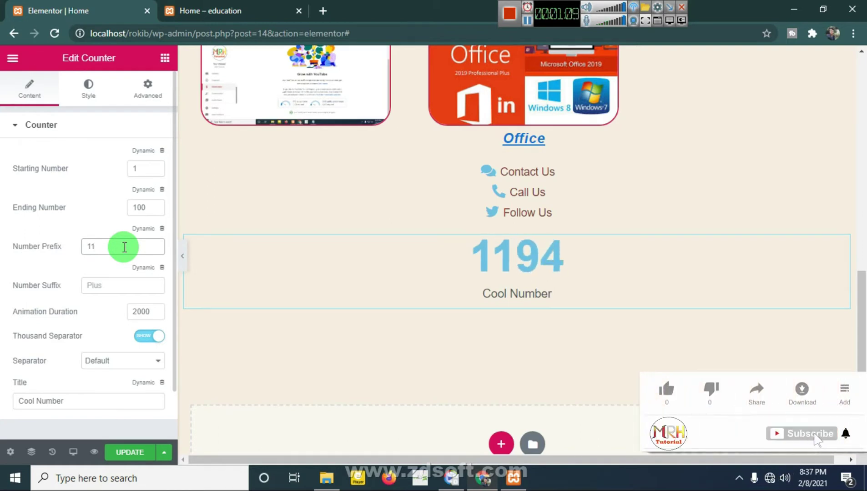
key(BackSpace)
key(BackSpace)
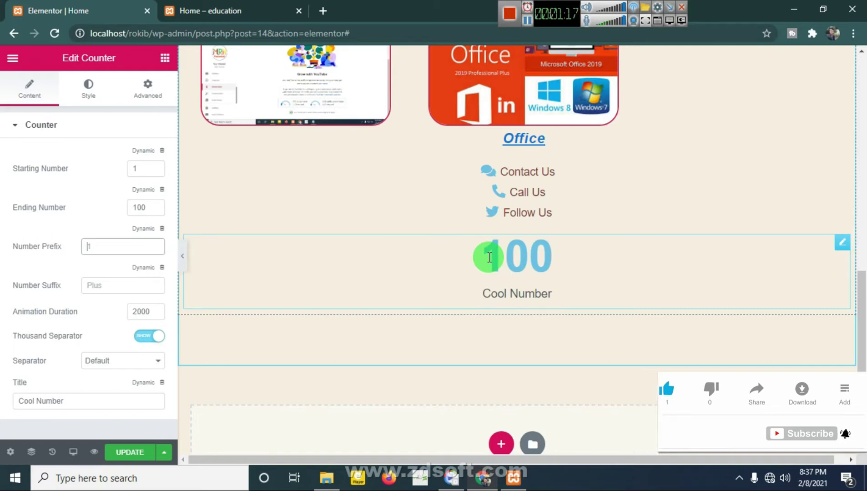
text(1)
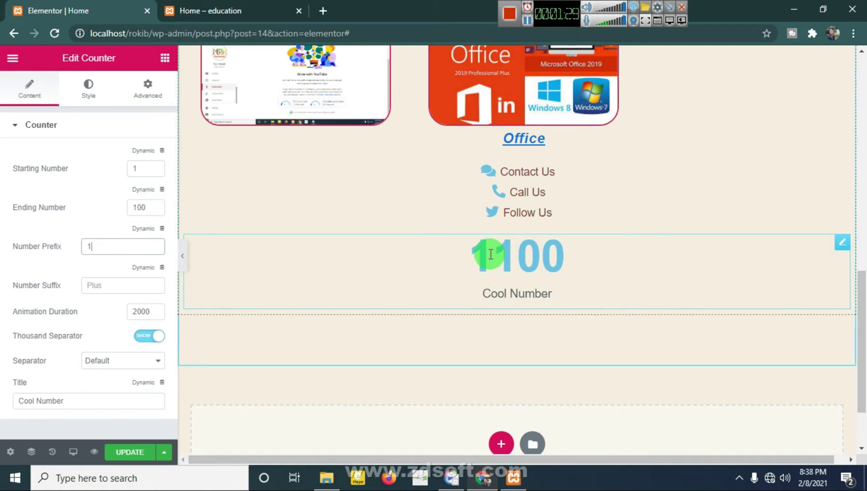
key(BackSpace)
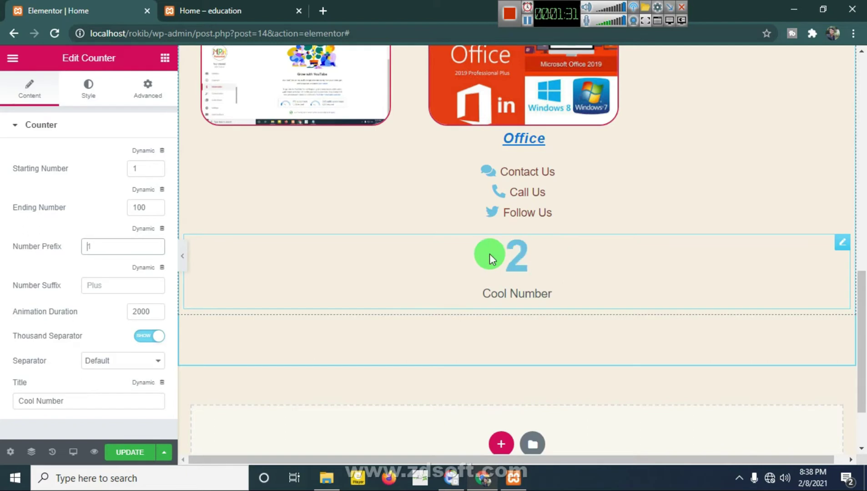
Try 1 as the counter's number suffix and remove it again.
click(124, 284)
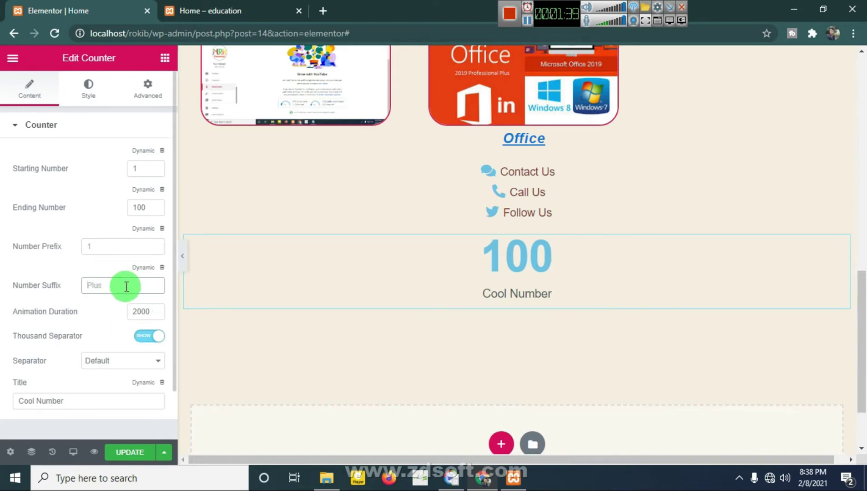
text(1)
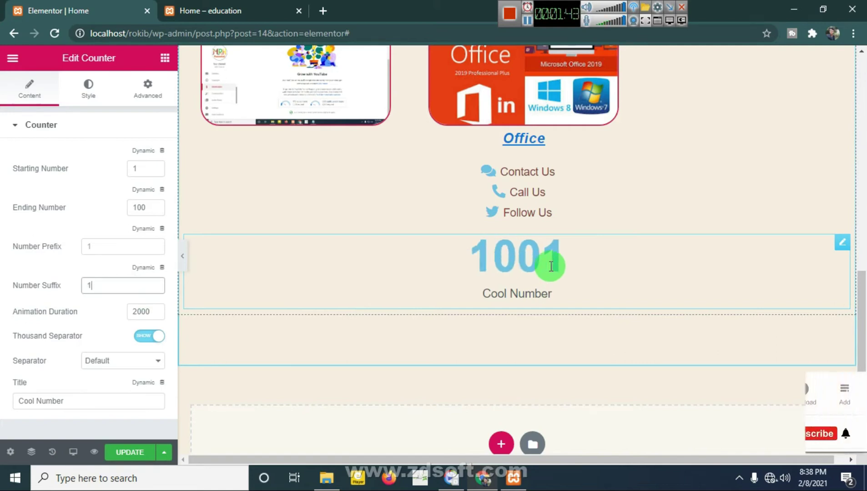
key(BackSpace)
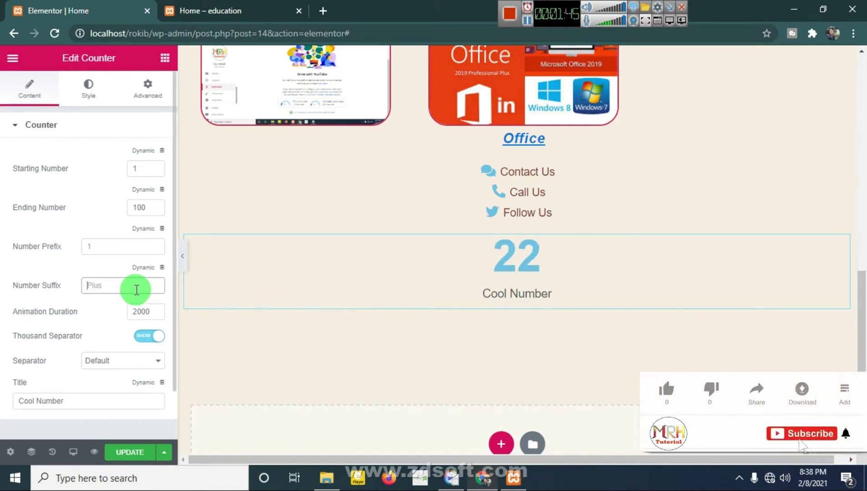
Try longer animation durations for the counter, ending with 10000.
click(154, 311)
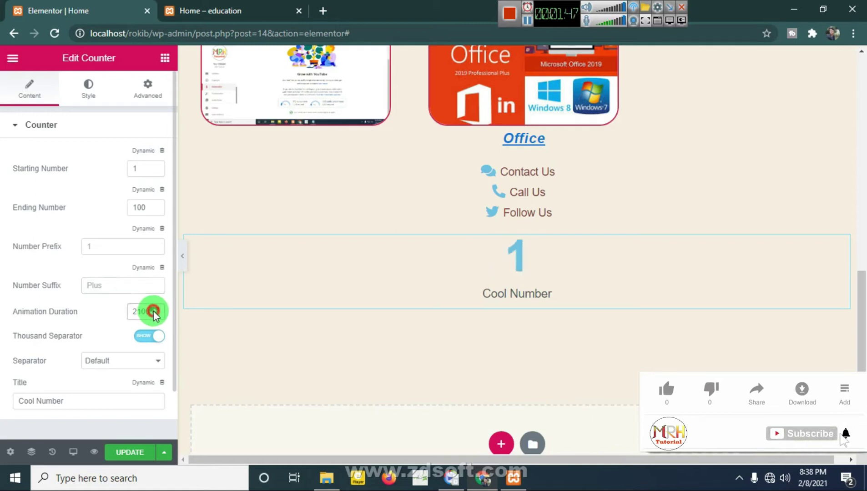
click(155, 310)
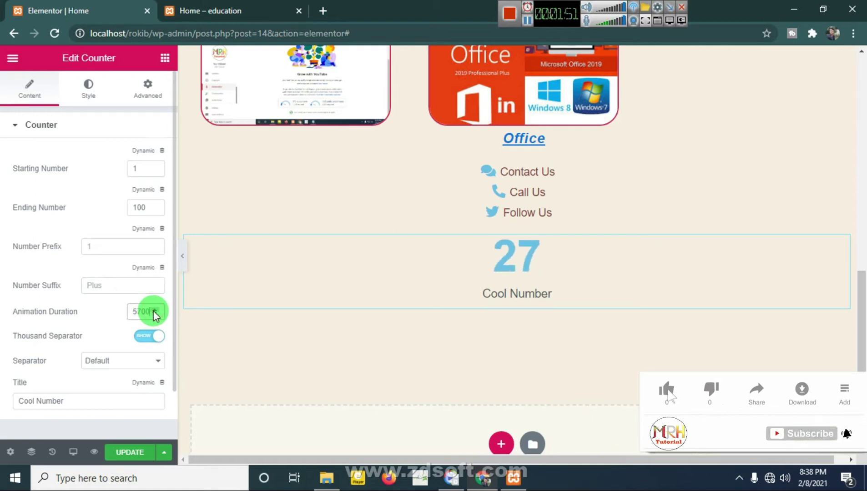
click(153, 310)
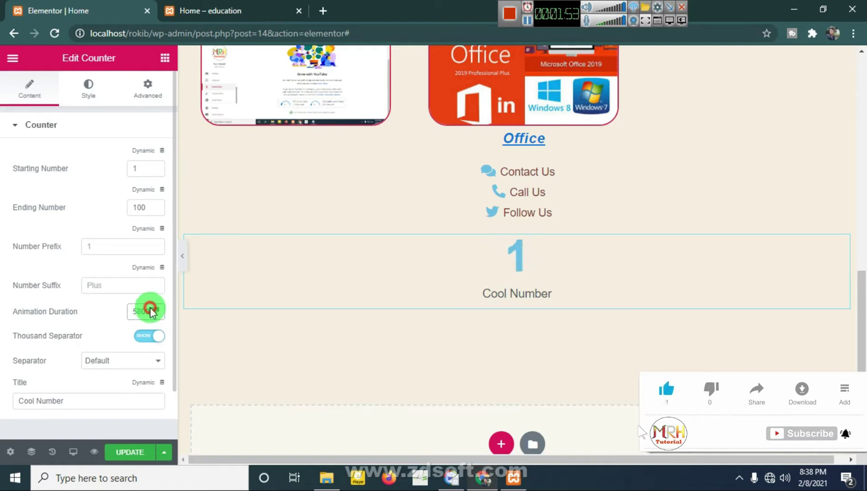
click(133, 310)
click(137, 312)
drag(138, 312, 151, 311)
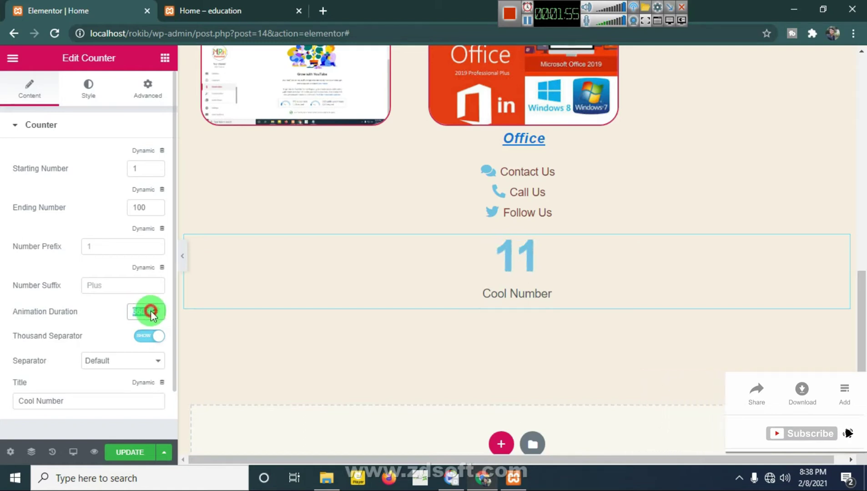
text(10000)
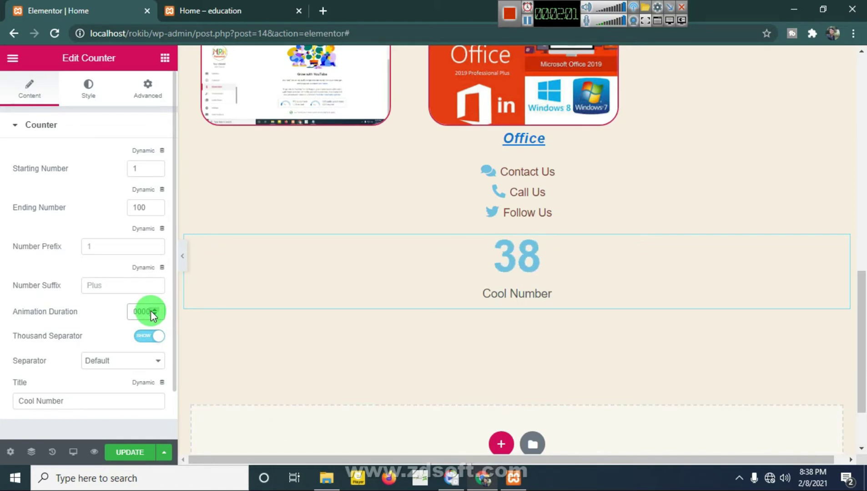
Clear the counter's animation duration value.
key(BackSpace)
key(BackSpace)
key(BackSpace)
key(BackSpace)
key(BackSpace)
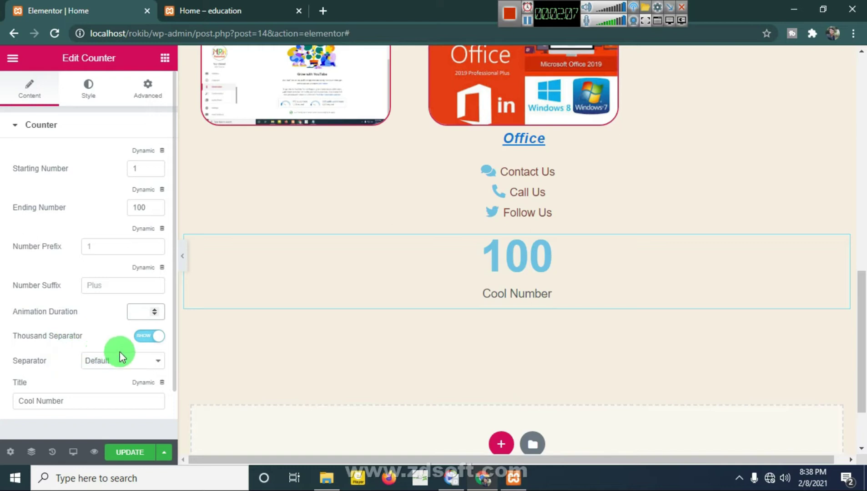
Switch the counter's thousand separator off and back on, and choose Dot as the separator.
click(152, 336)
click(153, 337)
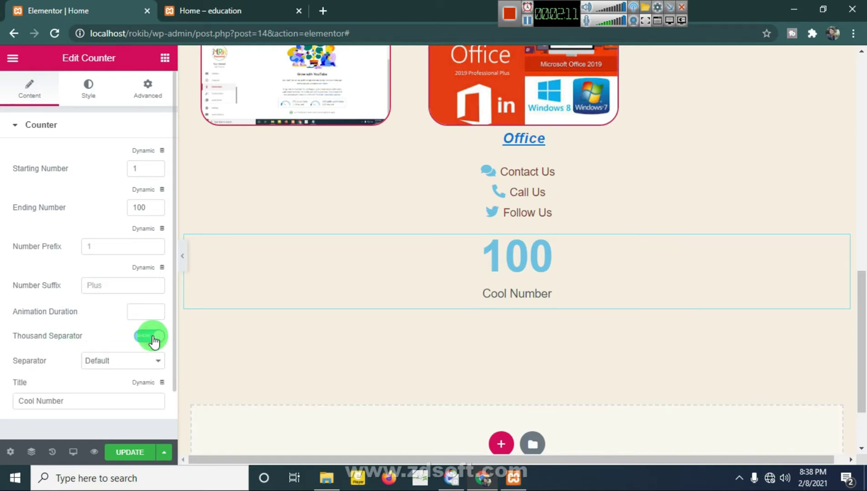
click(154, 362)
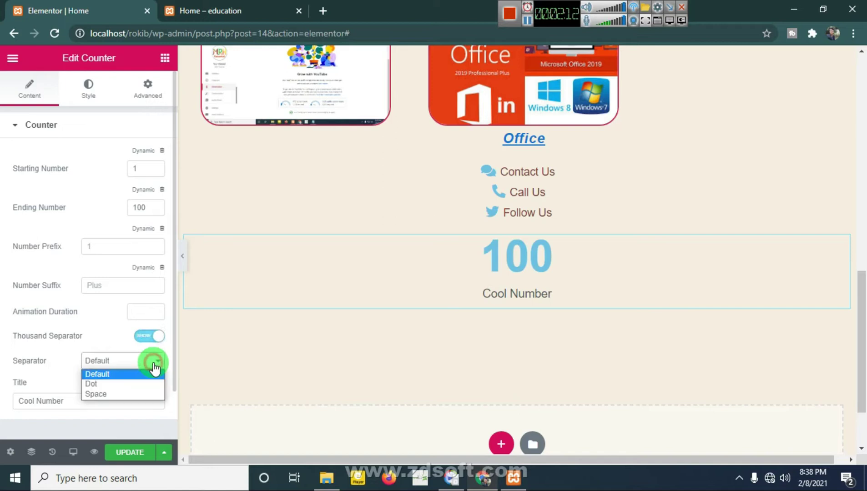
click(123, 384)
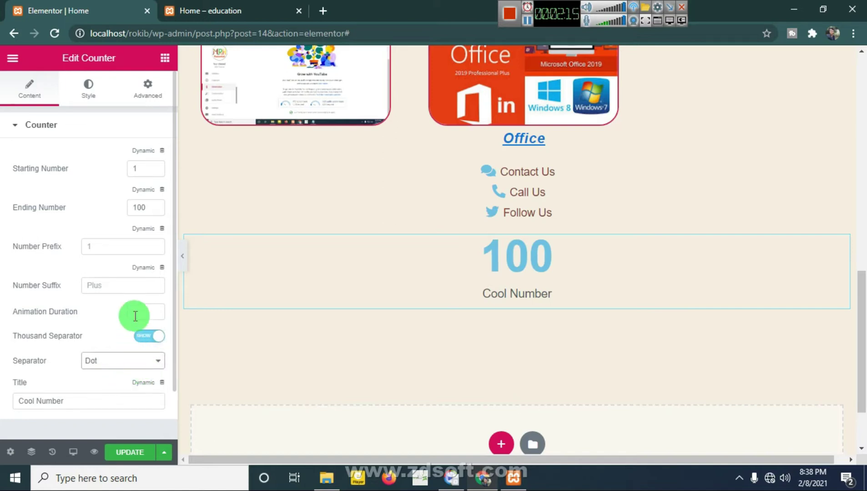
Set the counter's ending number to 1000.
click(146, 213)
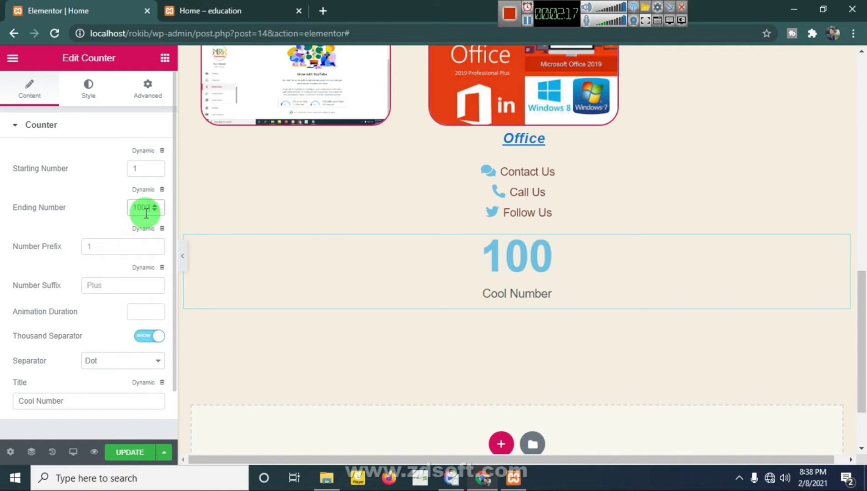
text(0)
drag(495, 267, 492, 237)
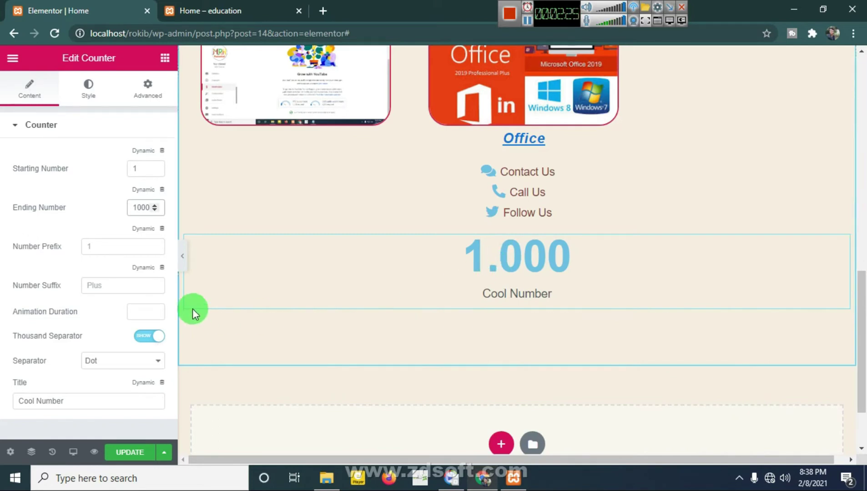
Try the Space separator on the counter and return the separator to Default.
click(133, 360)
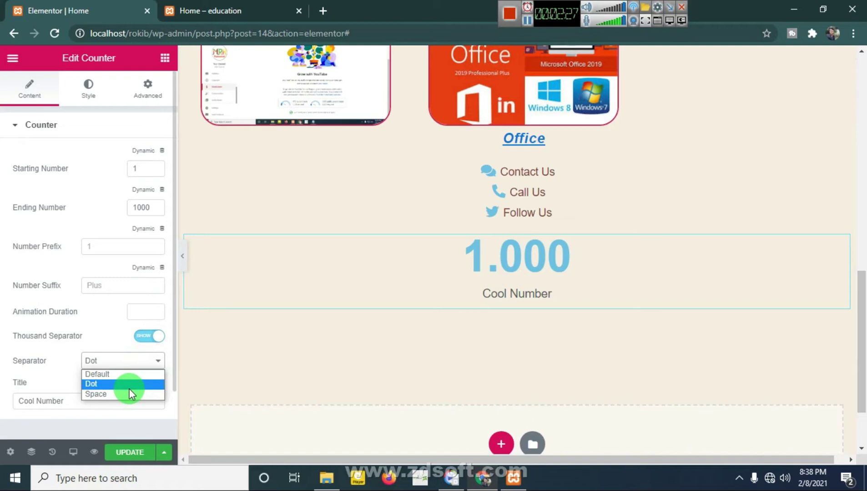
click(130, 393)
click(128, 362)
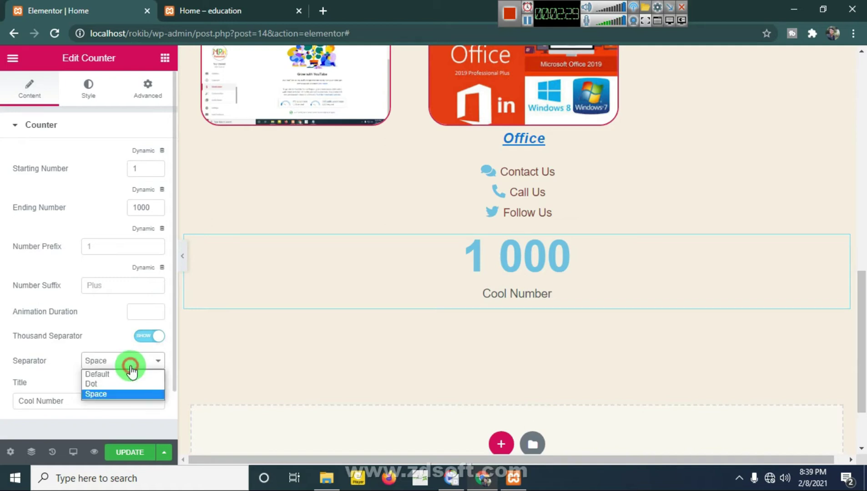
click(127, 376)
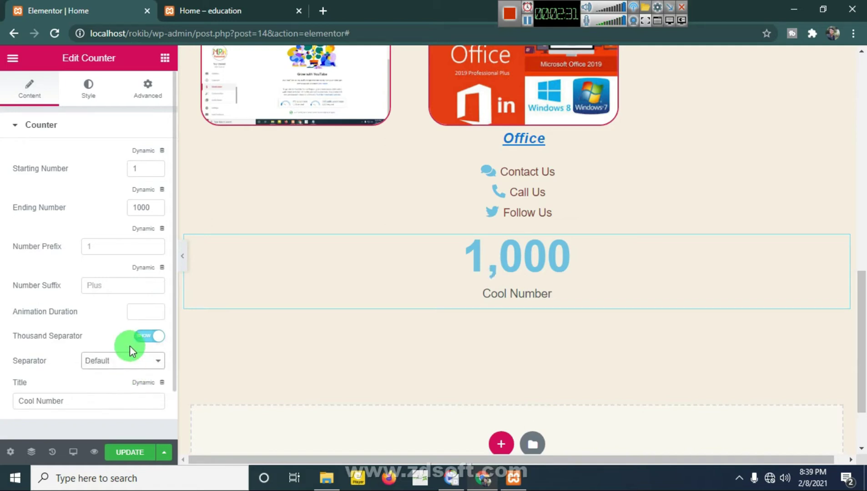
Replace the counter's title with "Total Student".
scroll(129, 345, down, 1)
drag(85, 346, 21, 348)
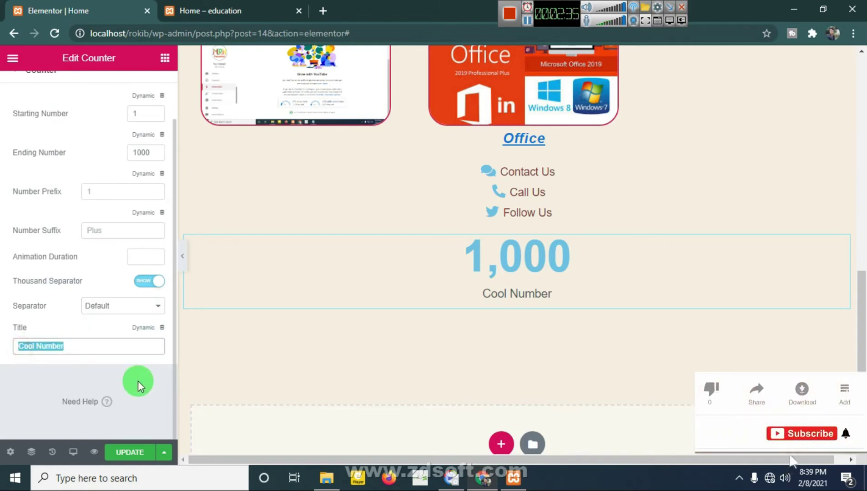
text(TTotal)
key(BackSpace)
key(BackSpace)
key(BackSpace)
key(BackSpace)
key(BackSpace)
key(BackSpace)
key(BackSpace)
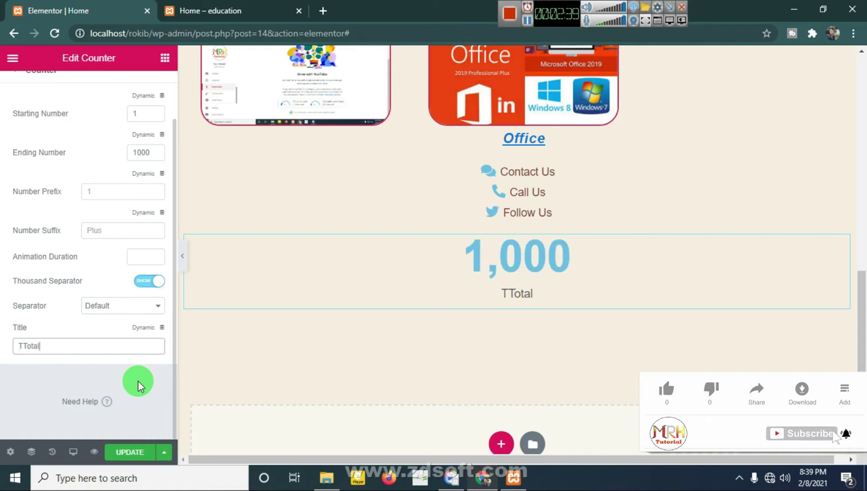
text(Total Stt)
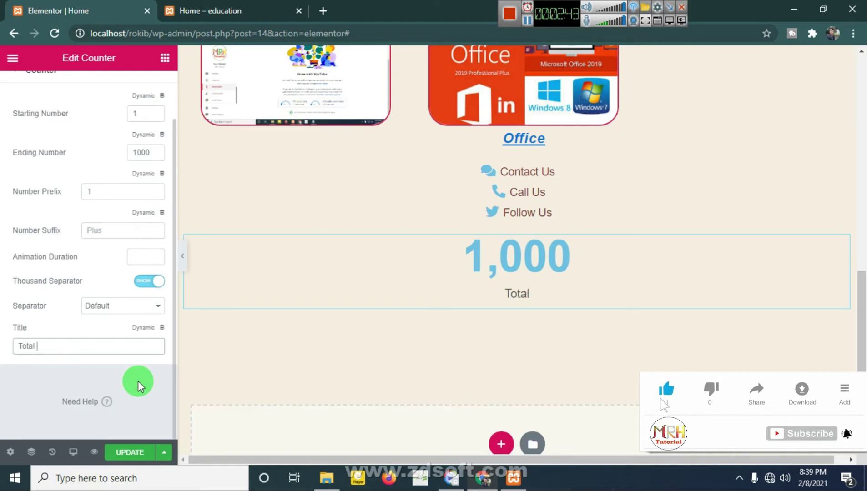
text(udent)
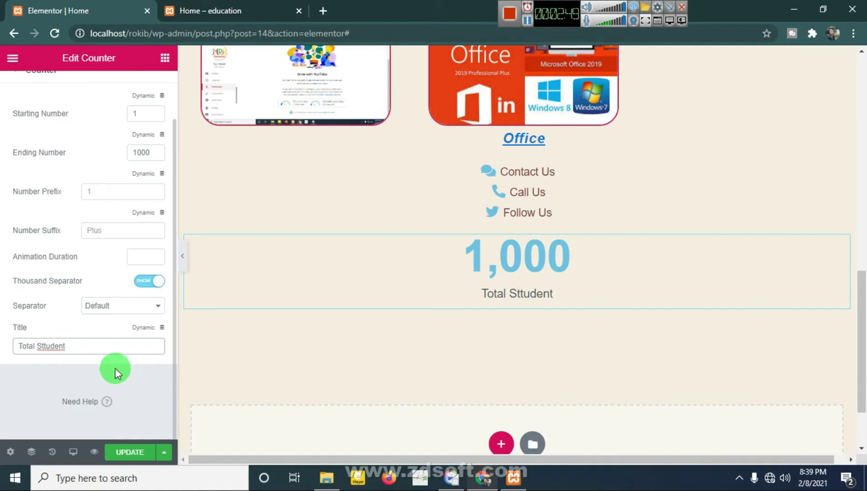
double_click(54, 347)
key(BackSpace)
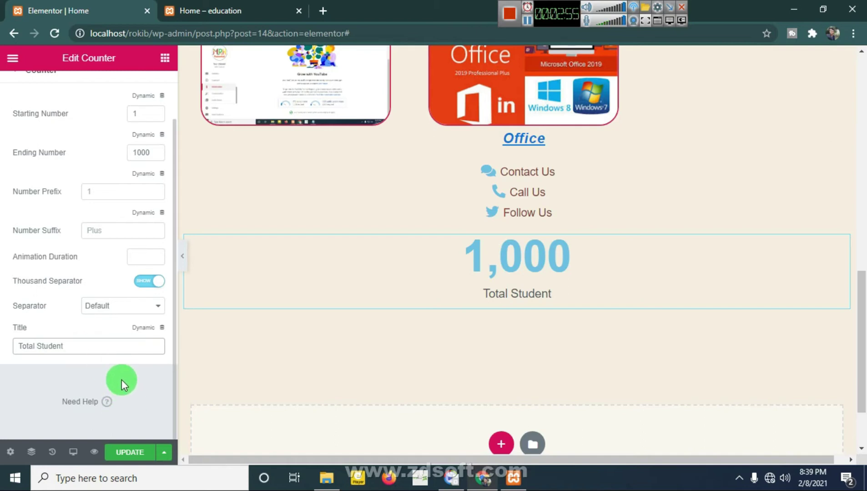
Extend the counter's title to "Total Student's" and set the number's text color to turquoise #1CDBC7.
text('s)
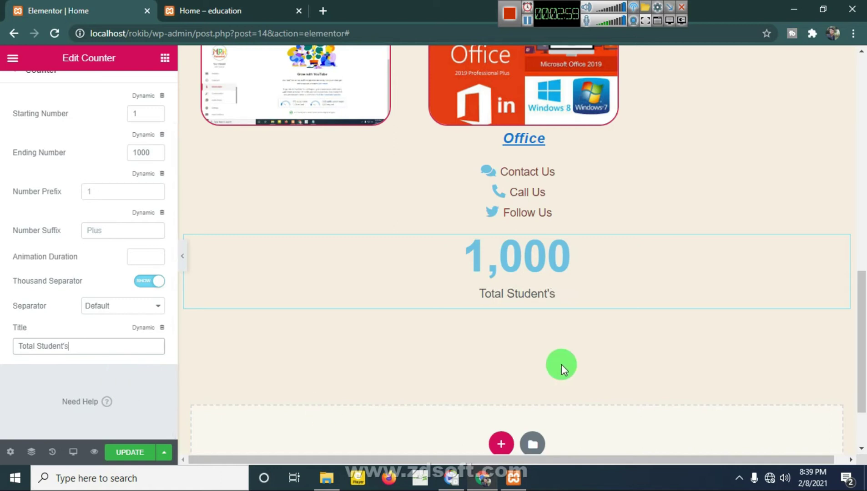
scroll(103, 156, up, 2)
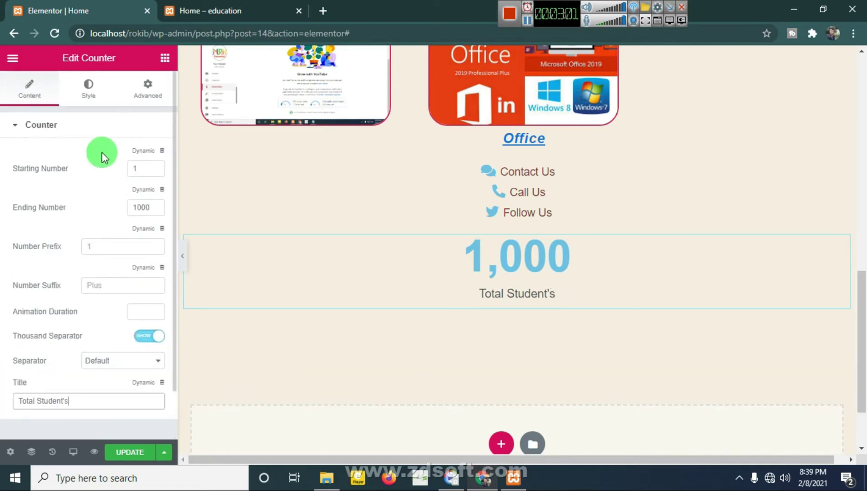
click(89, 84)
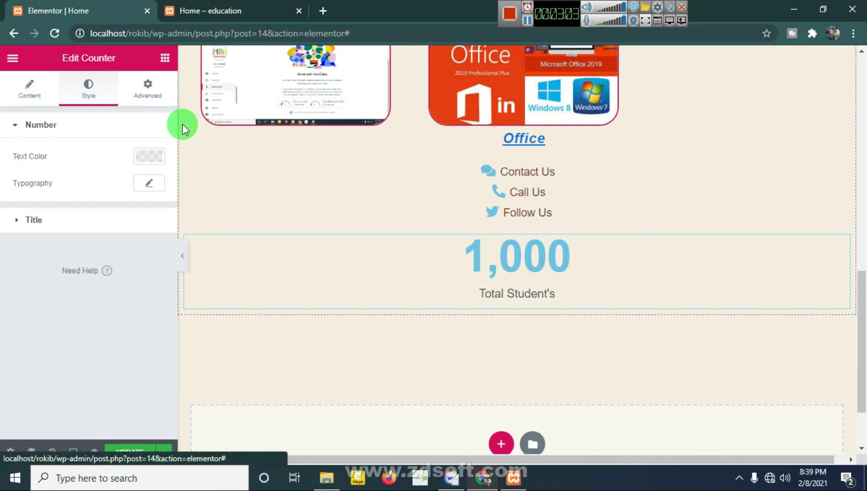
click(150, 162)
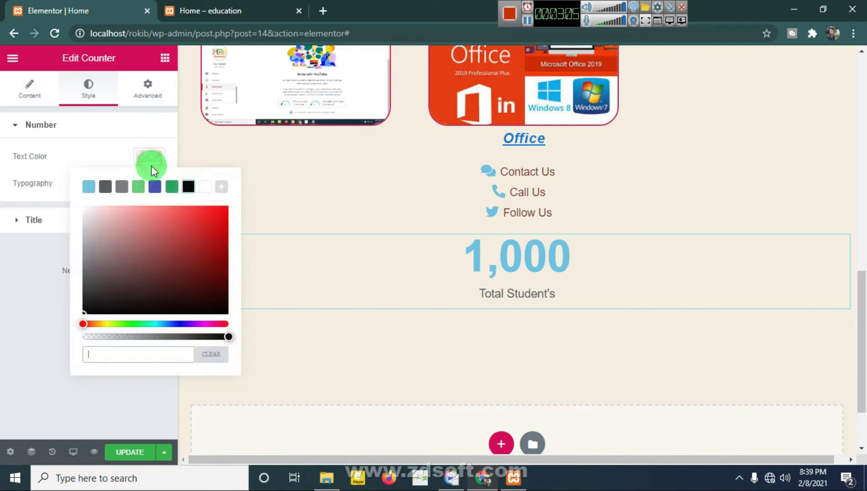
drag(174, 219, 210, 221)
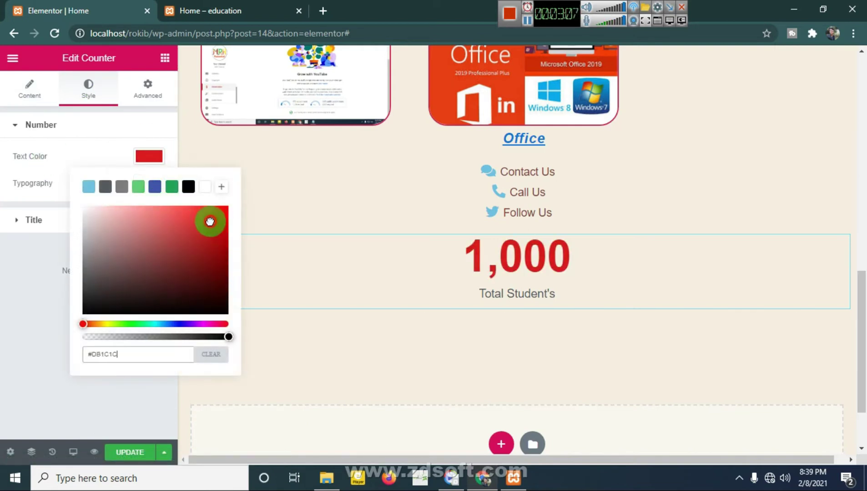
click(150, 327)
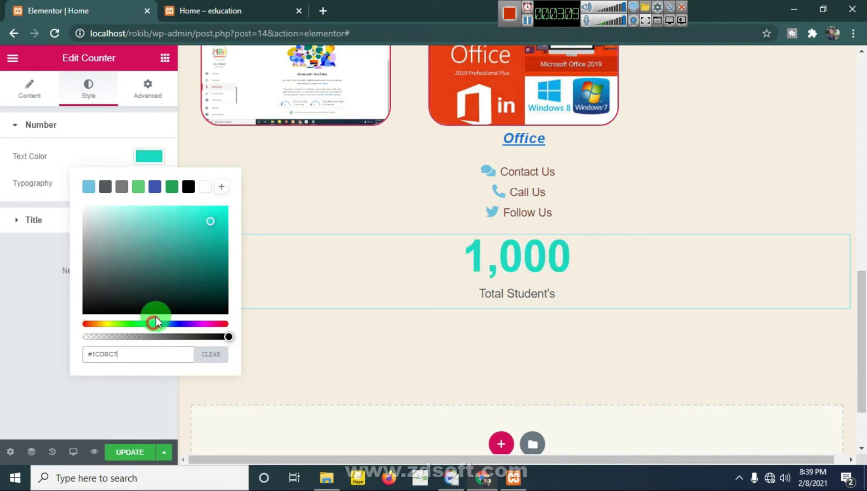
Set the font size of the counter's number to 68 px in its typography settings.
click(31, 185)
click(153, 184)
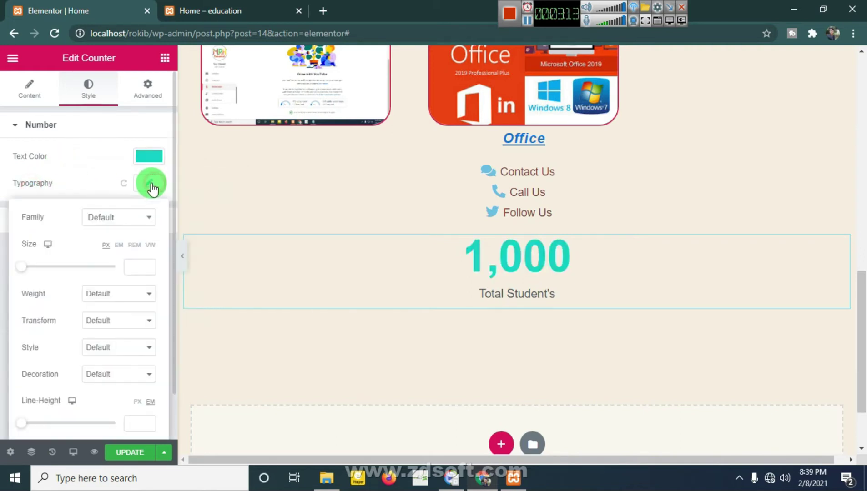
drag(20, 268, 47, 268)
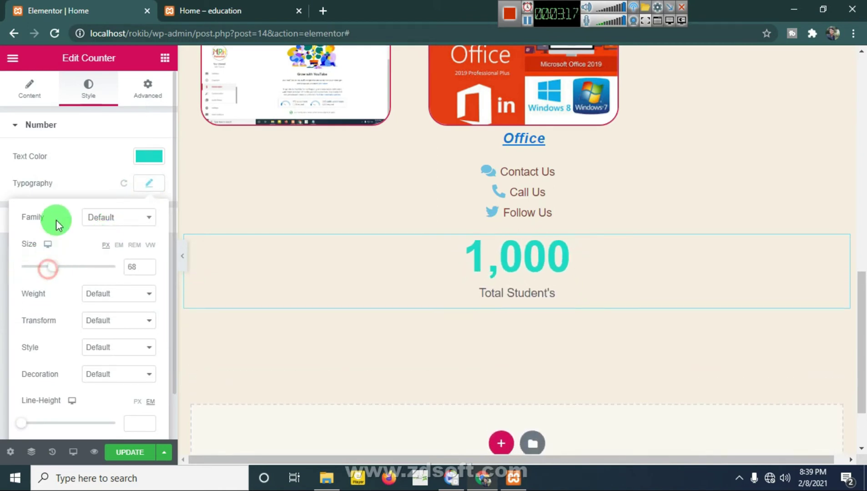
click(58, 187)
Try the preset greens for the counter title's text color and settle on a deep blue.
click(22, 223)
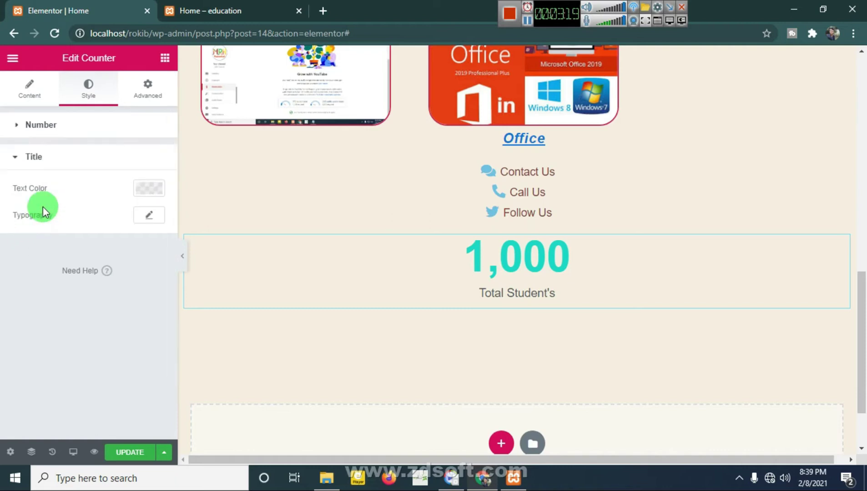
click(152, 188)
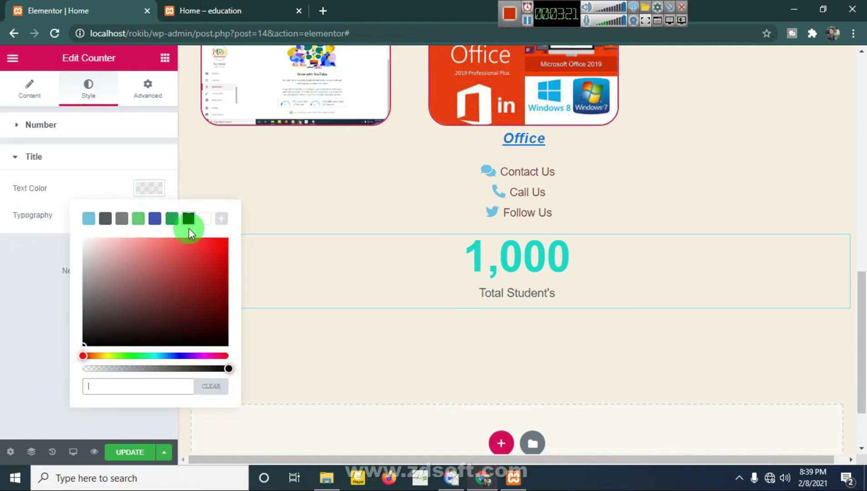
click(173, 221)
click(139, 219)
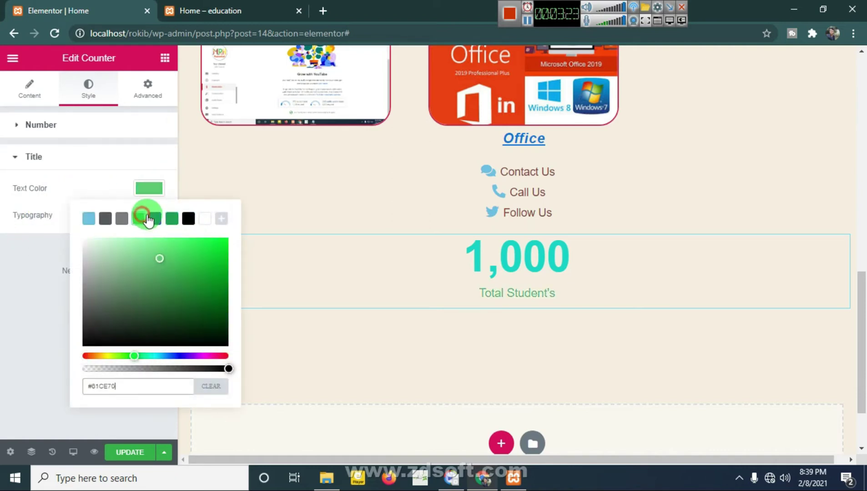
click(156, 221)
click(206, 266)
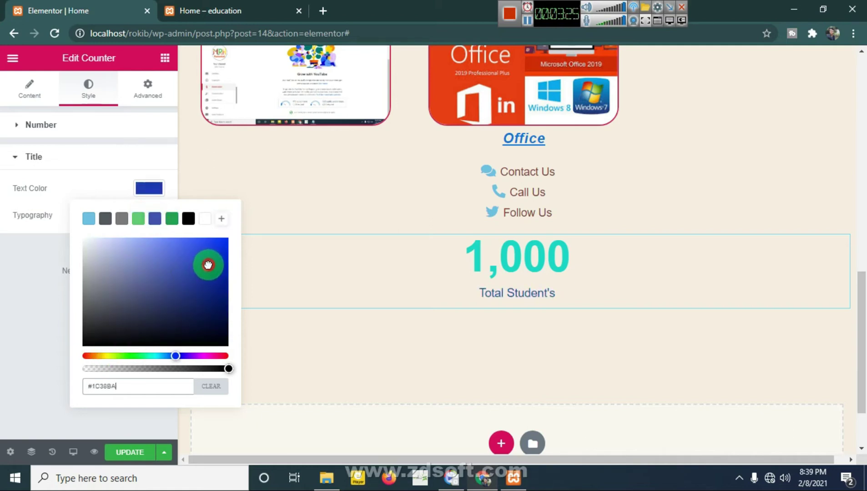
click(39, 213)
Set the counter title's font size to 32 px and update the page.
click(149, 215)
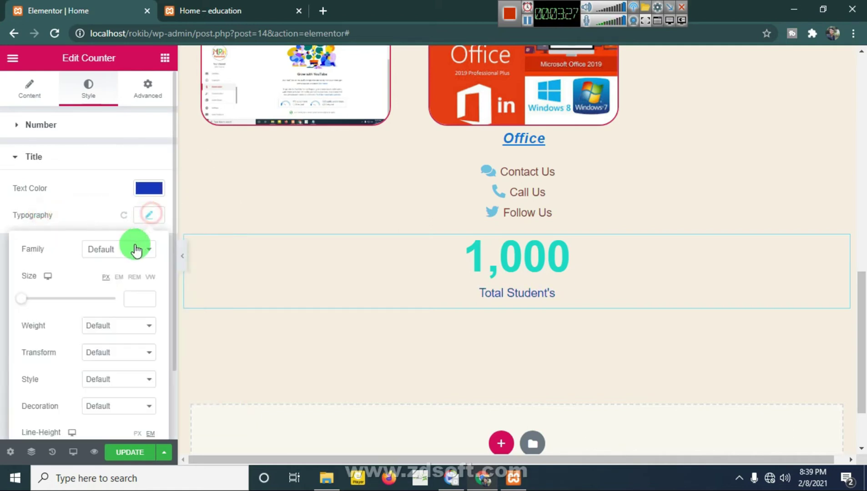
drag(24, 305, 38, 308)
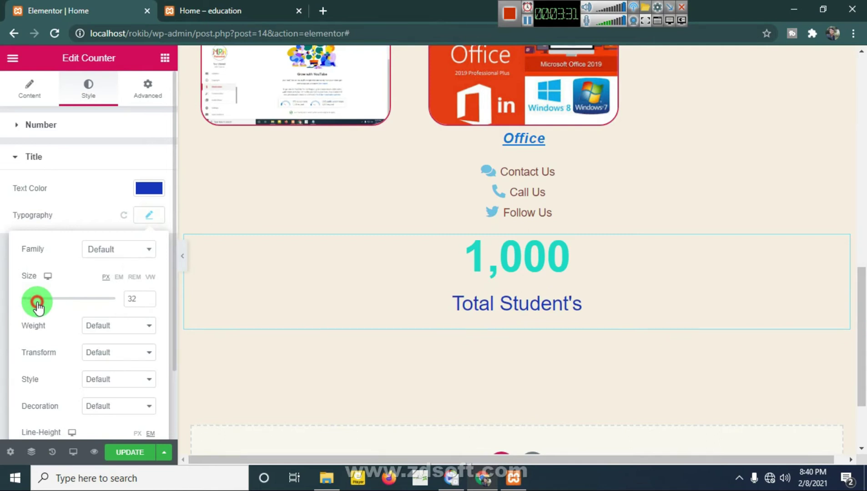
click(132, 453)
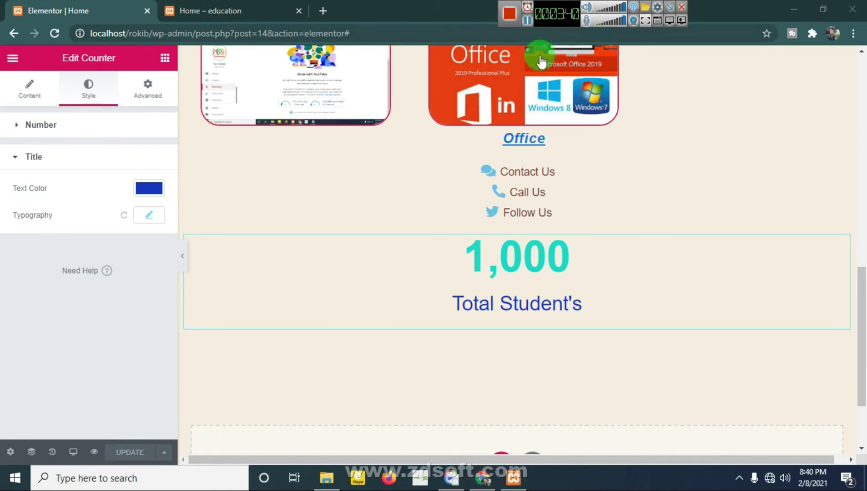
Reload the published Home page to check the styled counter, and return to the editor.
click(207, 12)
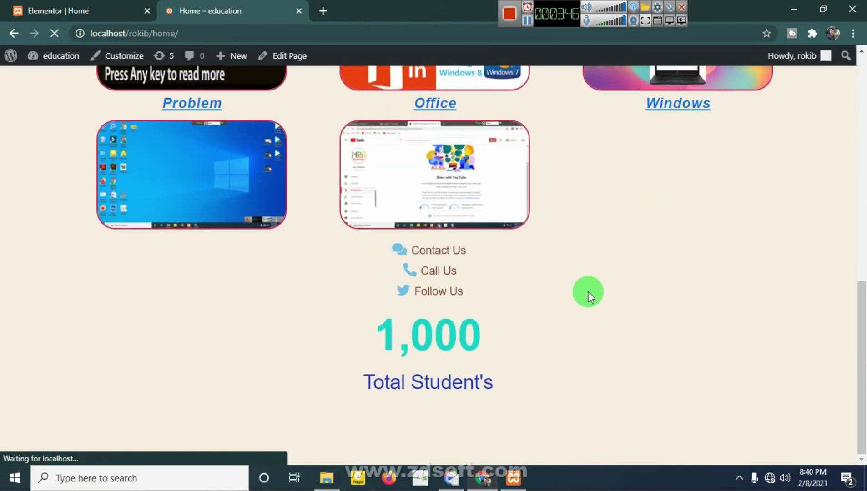
click(53, 35)
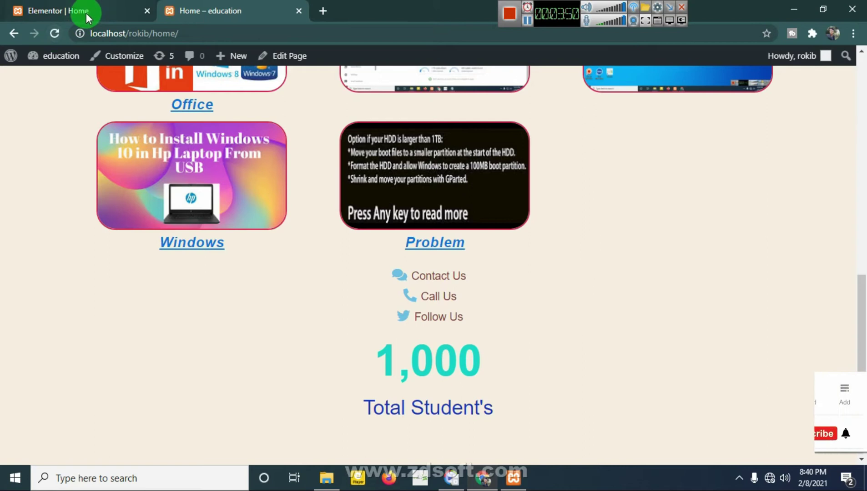
click(85, 13)
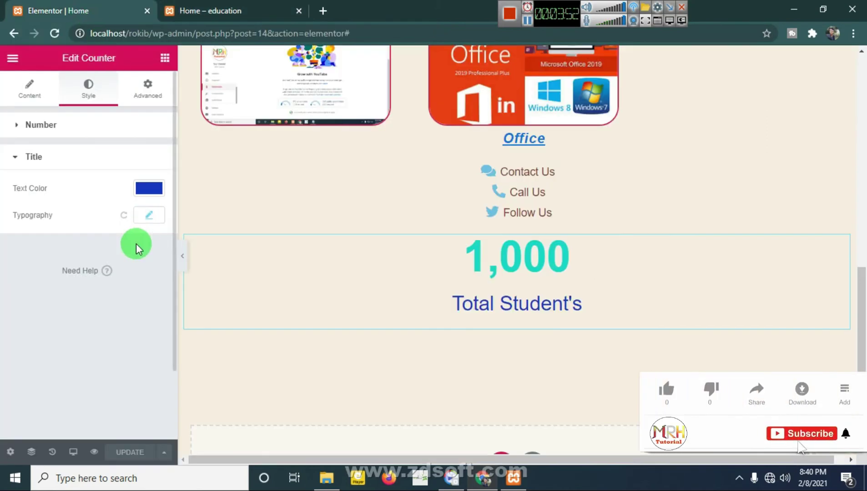
Set the counter's animation duration to 2000 and update the page.
click(29, 80)
scroll(89, 300, down, 2)
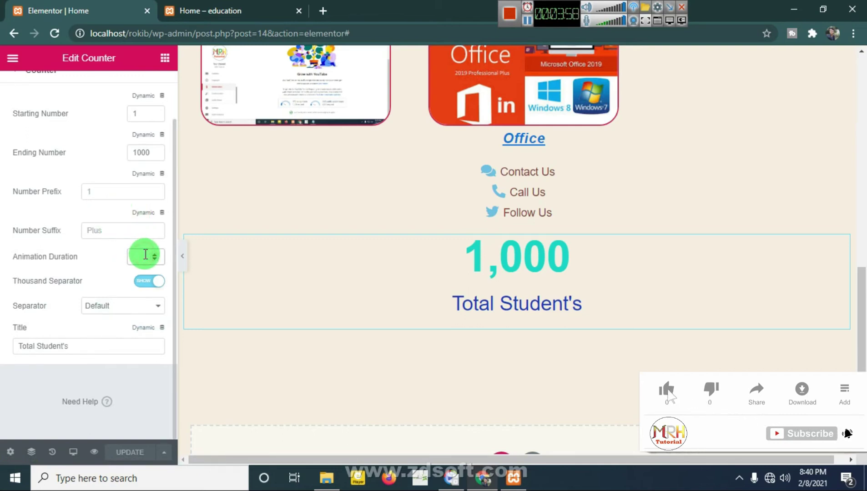
text(000)
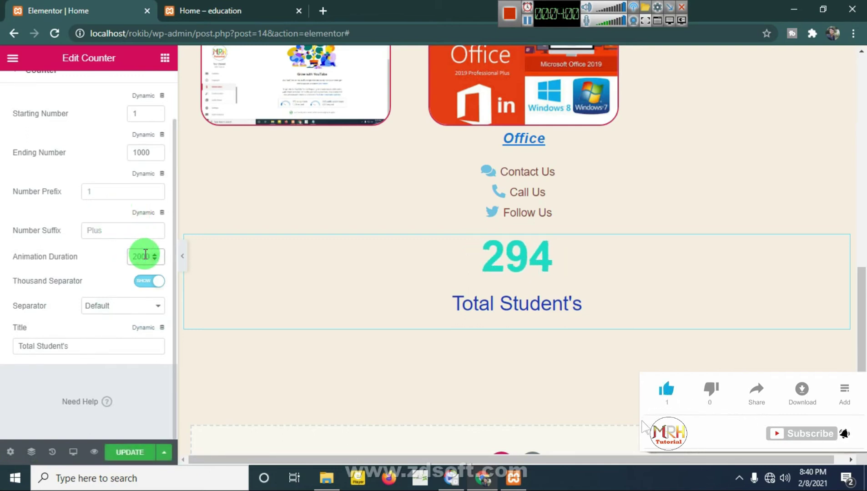
click(127, 453)
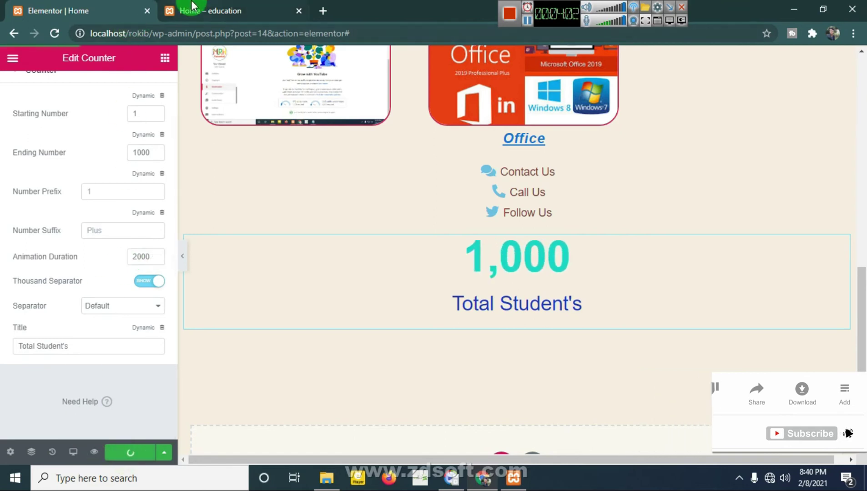
Reload the published Home page to check the counter's animation, and go back to the editor.
click(191, 8)
click(55, 34)
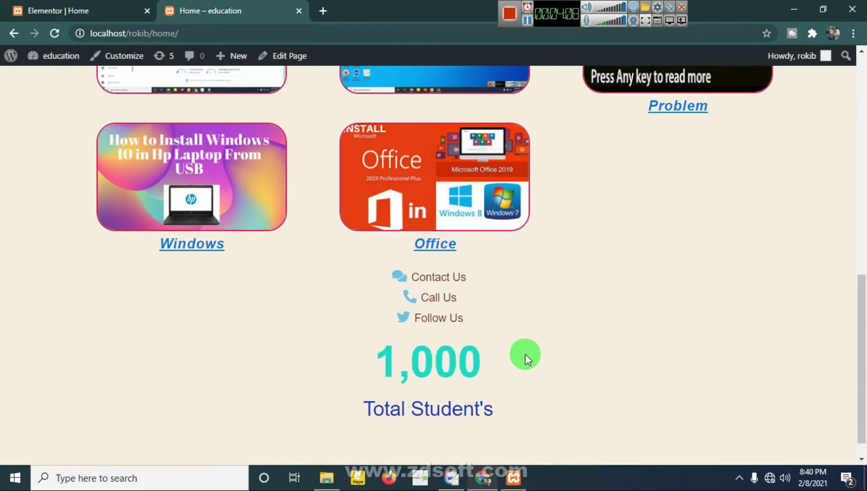
click(40, 6)
Add a Progress Bar widget directly below the "Total Student's" counter.
click(164, 58)
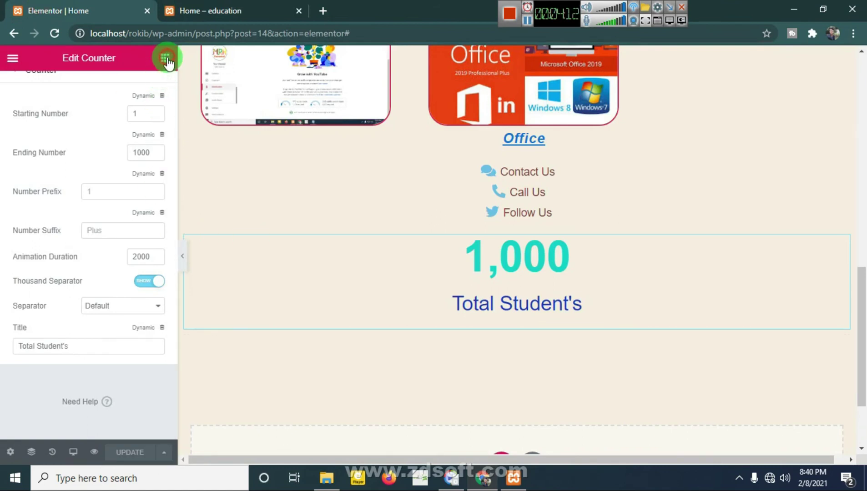
drag(131, 279, 132, 282)
scroll(131, 282, down, 15)
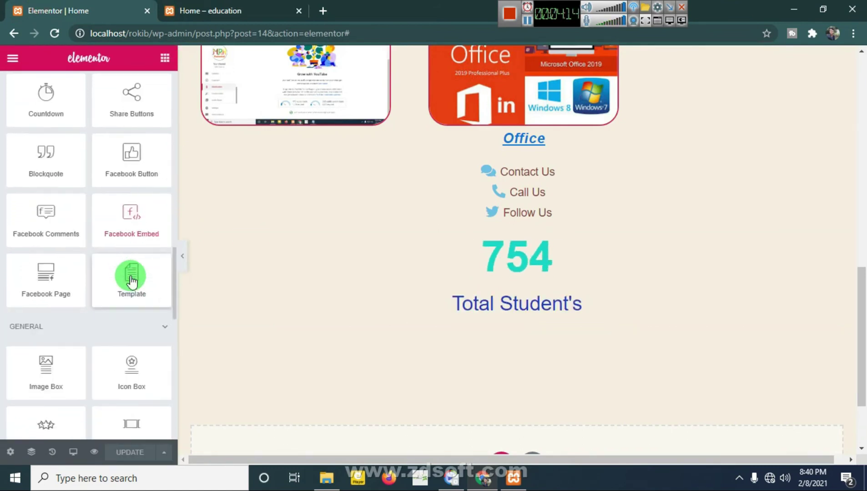
scroll(131, 275, down, 3)
drag(126, 293, 474, 324)
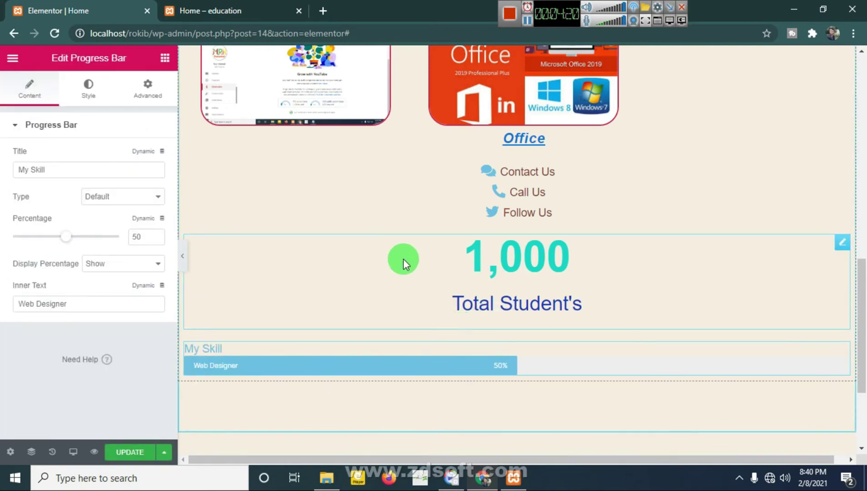
Set the progress bar's type to Success, keeping the title "My Skill".
scroll(403, 263, down, 3)
scroll(358, 350, up, 2)
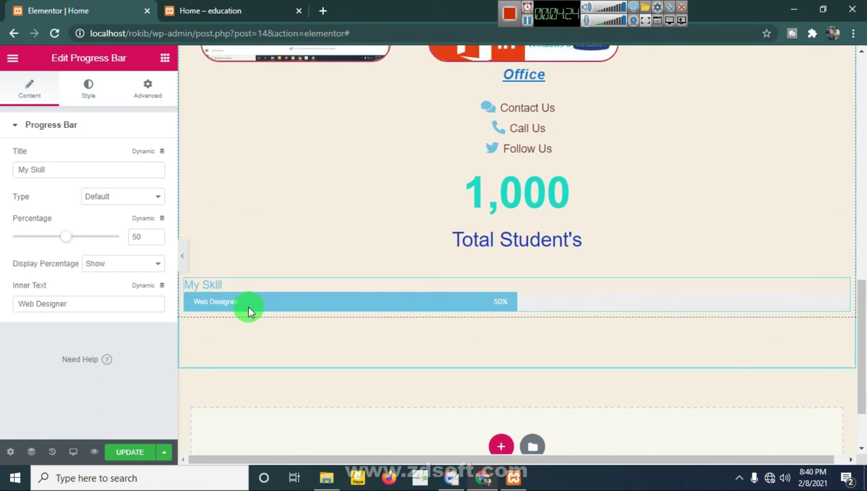
drag(47, 169, 8, 170)
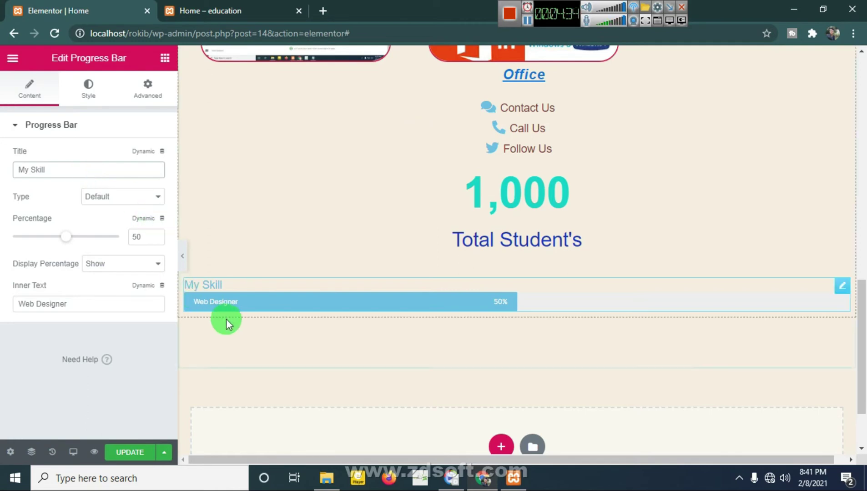
click(107, 196)
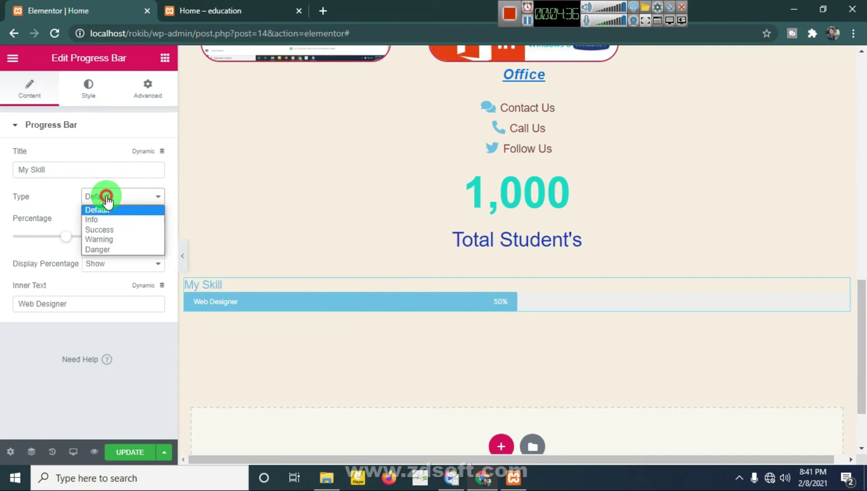
click(111, 229)
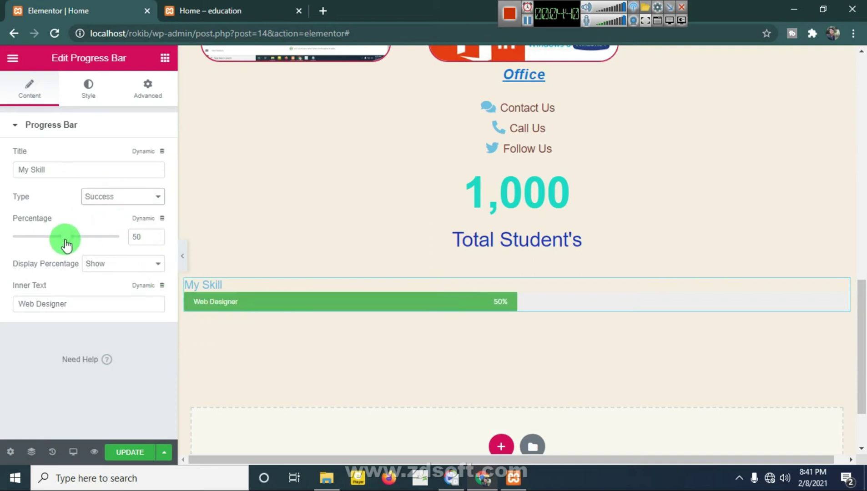
Try percentage values of 100, 1000 and 10000 on the progress bar.
drag(151, 236, 136, 237)
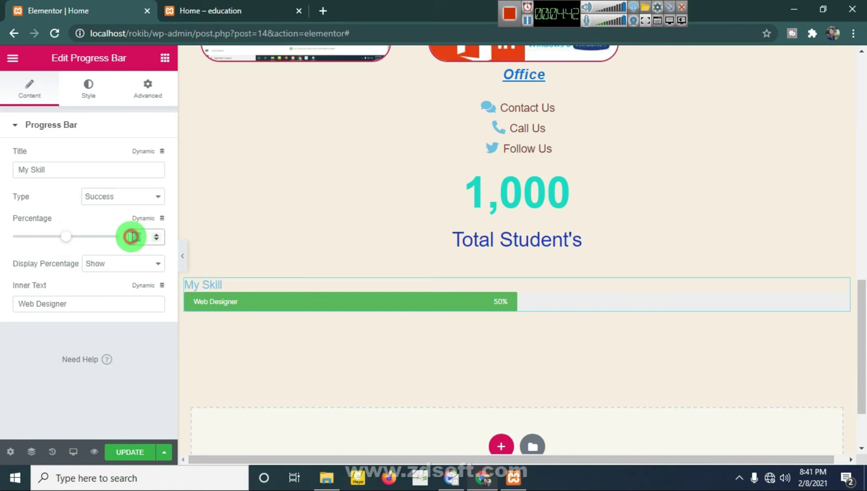
key(BackSpace)
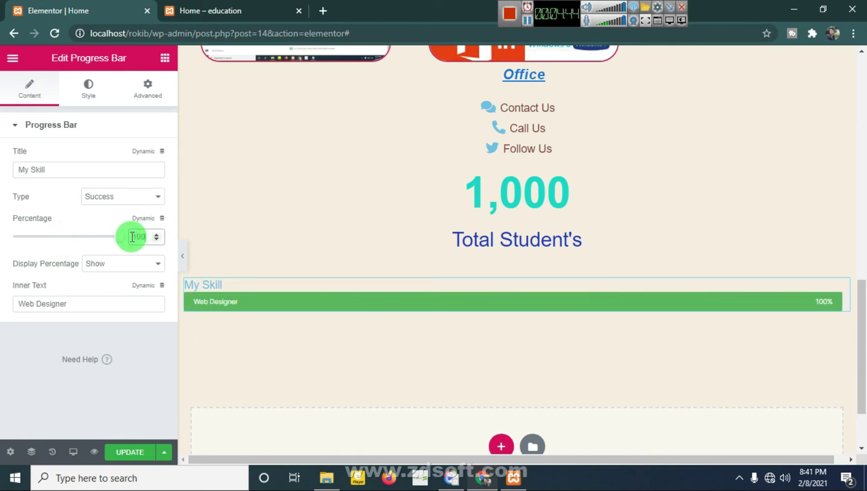
text(1000)
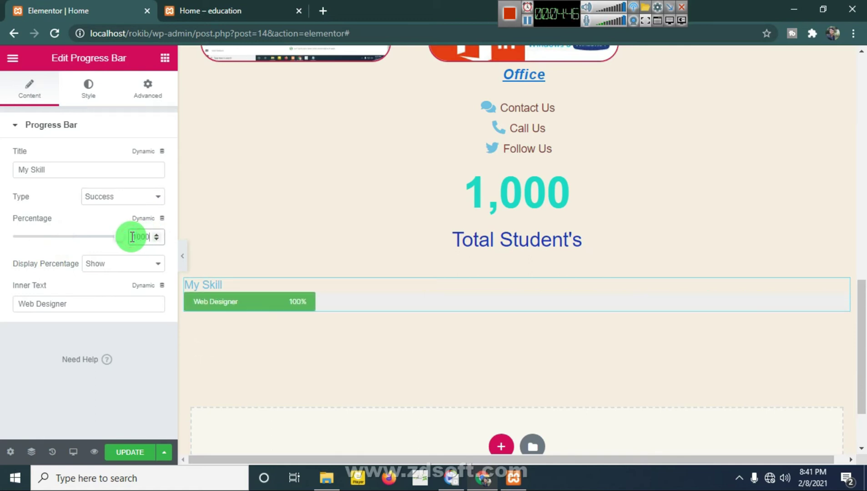
text(0)
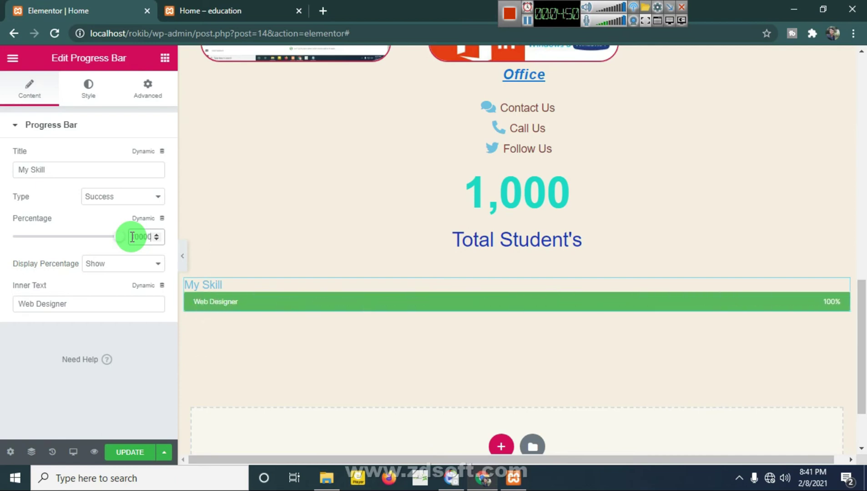
Set the progress bar's percentage to 10.
key(BackSpace)
key(BackSpace)
key(BackSpace)
key(BackSpace)
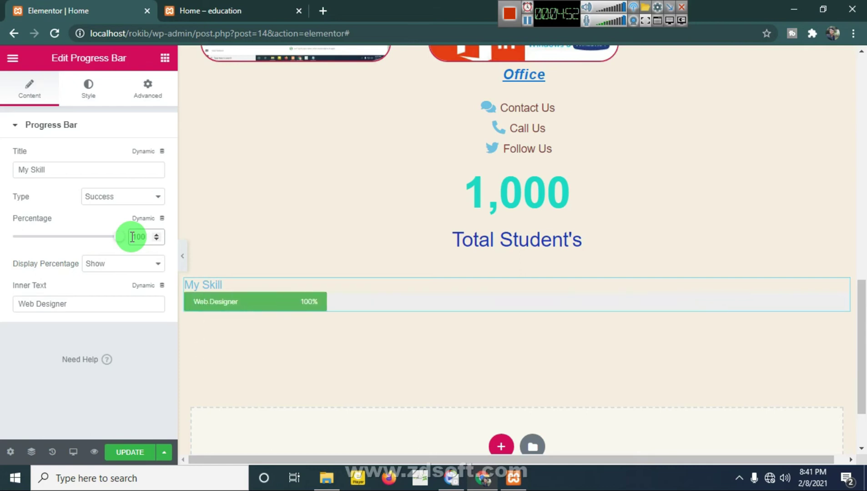
text(0)
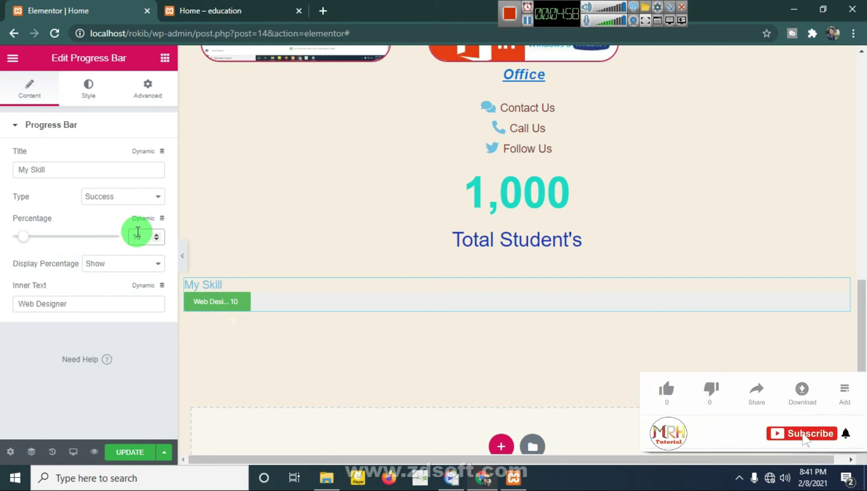
Try a percentage of 100 on the progress bar, and set it to 98.
text(0)
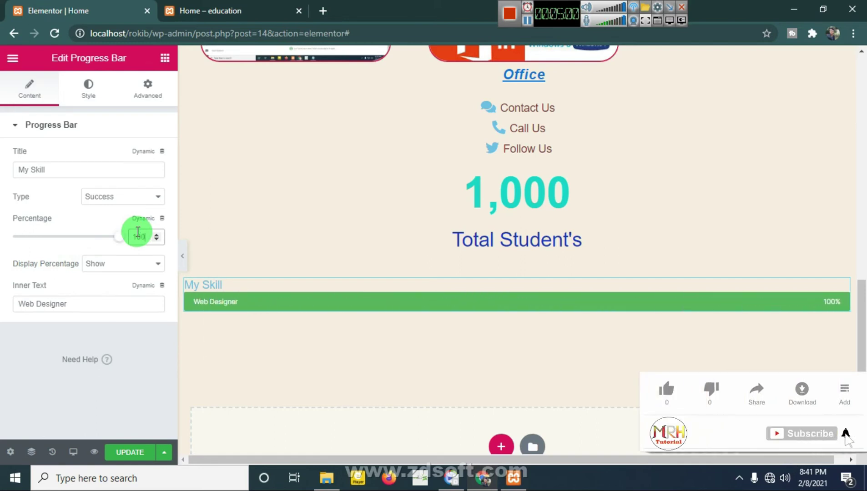
key(BackSpace)
key(BackSpace)
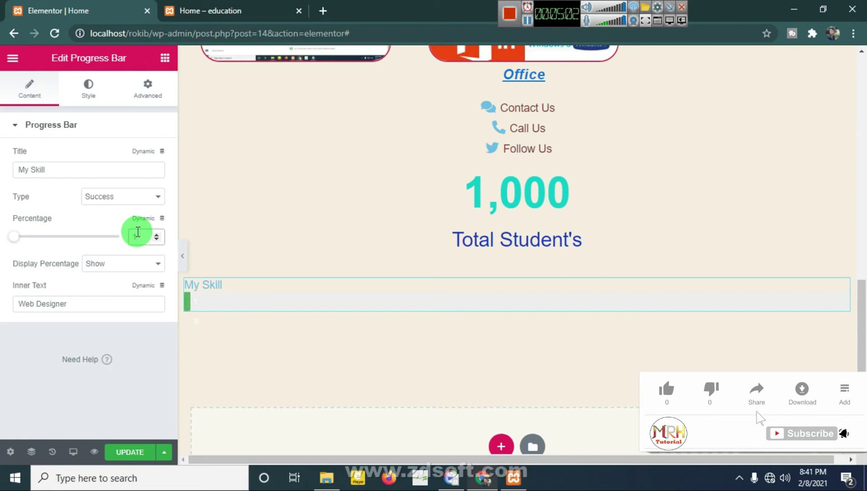
text(98)
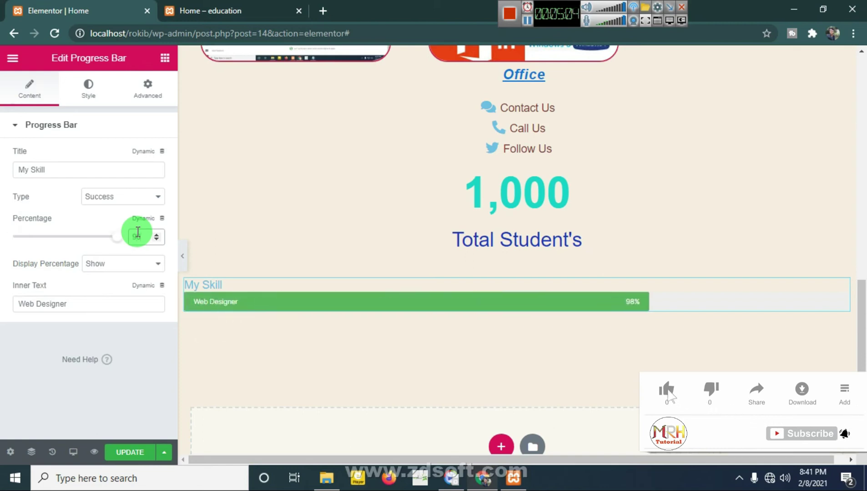
Try hiding the percentage display on the progress bar, and set it back to Show.
click(114, 268)
click(109, 286)
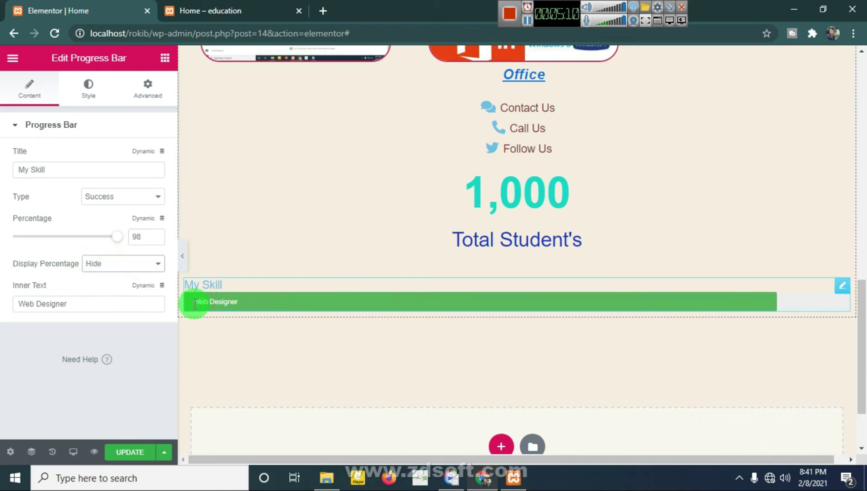
click(117, 263)
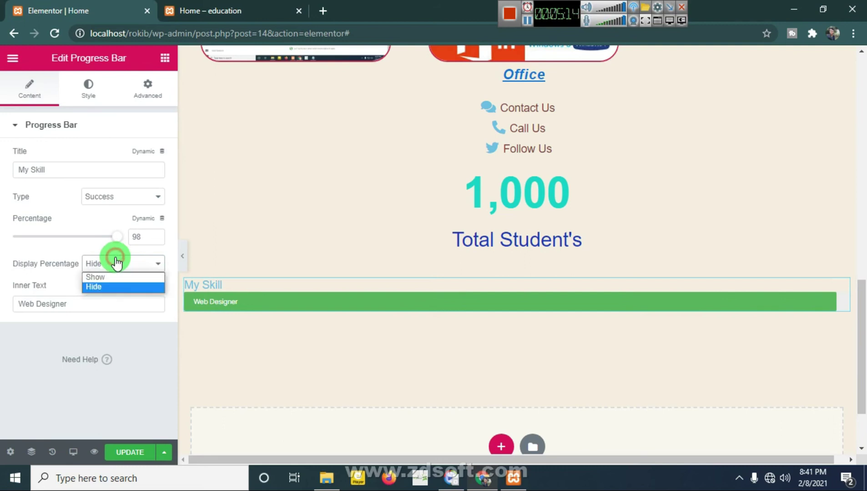
click(125, 278)
click(88, 299)
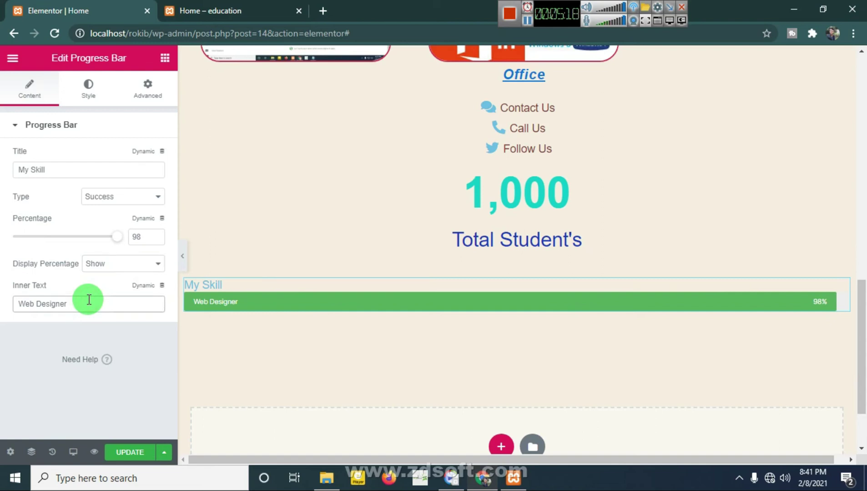
Set the progress bar's fill color to the dark green preset #23A455 after trying the blue preset #4054B2.
click(84, 88)
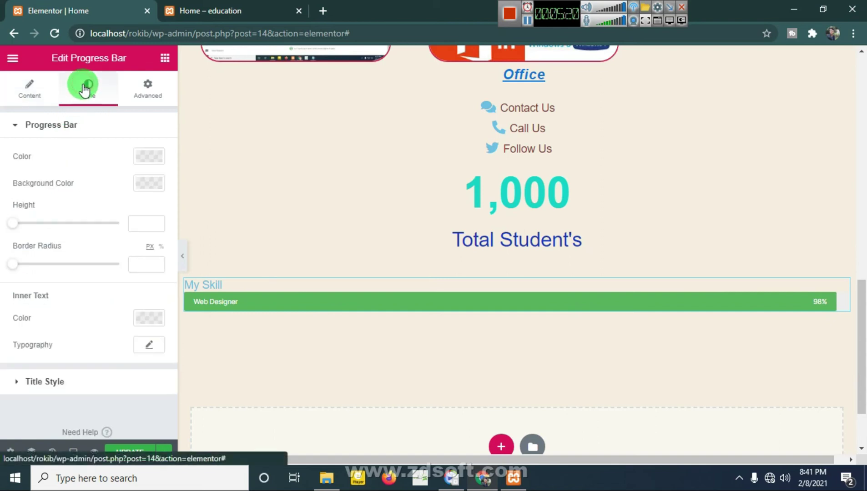
click(146, 156)
click(172, 187)
click(155, 187)
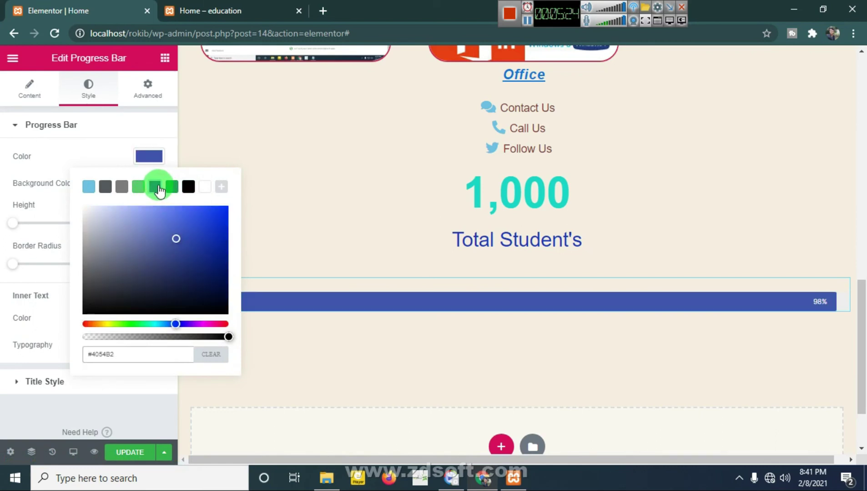
click(171, 187)
click(125, 167)
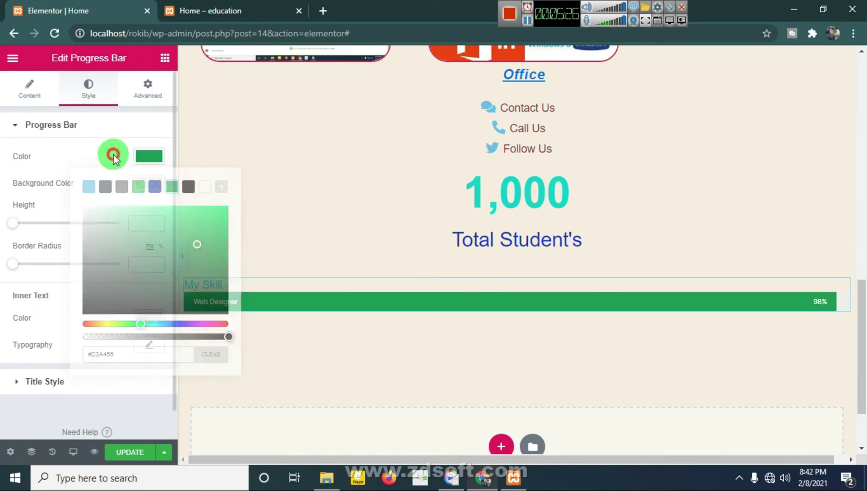
Set the progress bar's background color to red #E61515.
click(155, 185)
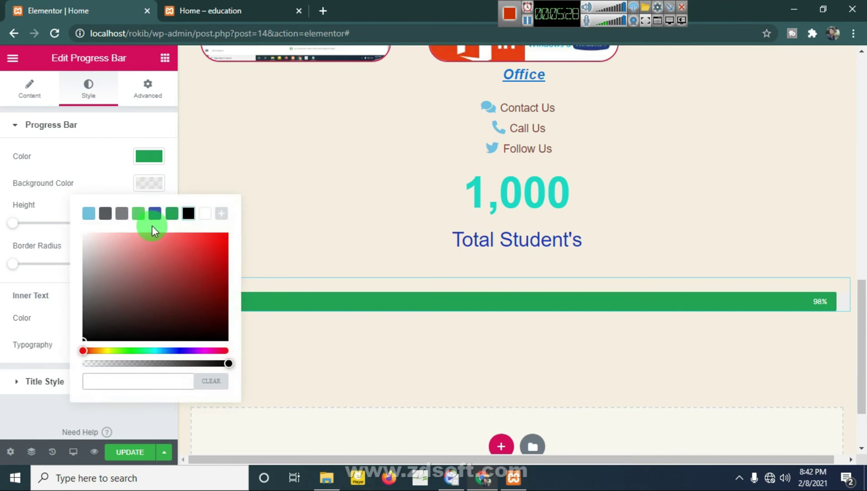
click(209, 247)
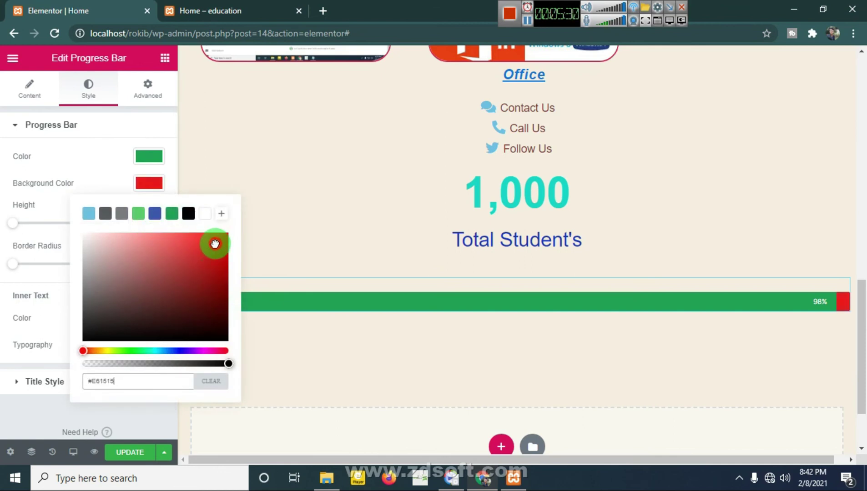
click(34, 195)
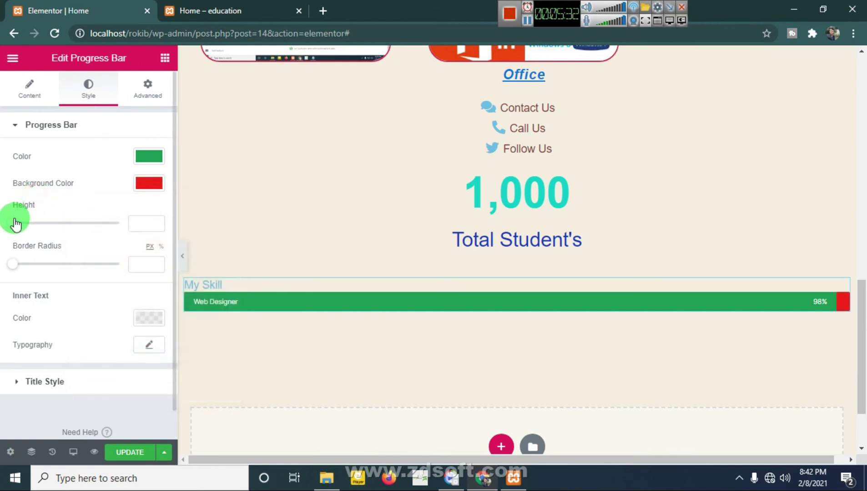
Set the progress bar's height to 32 and its border radius to 16 px.
drag(15, 224, 47, 223)
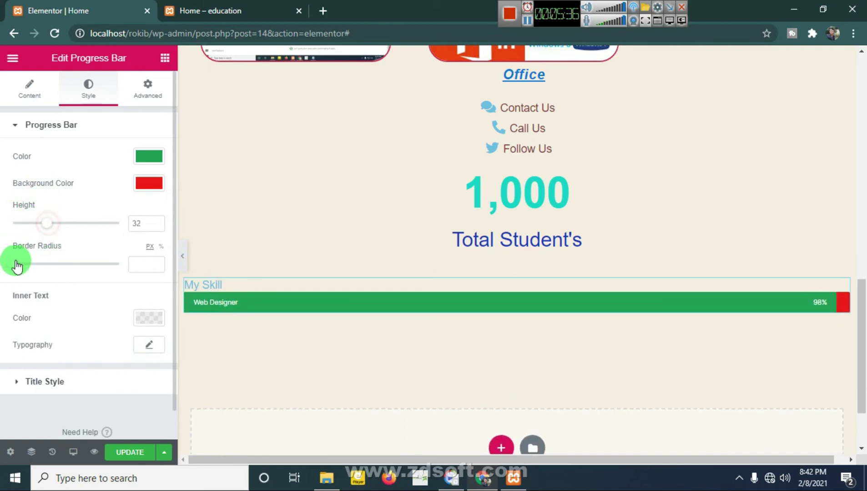
drag(9, 264, 26, 264)
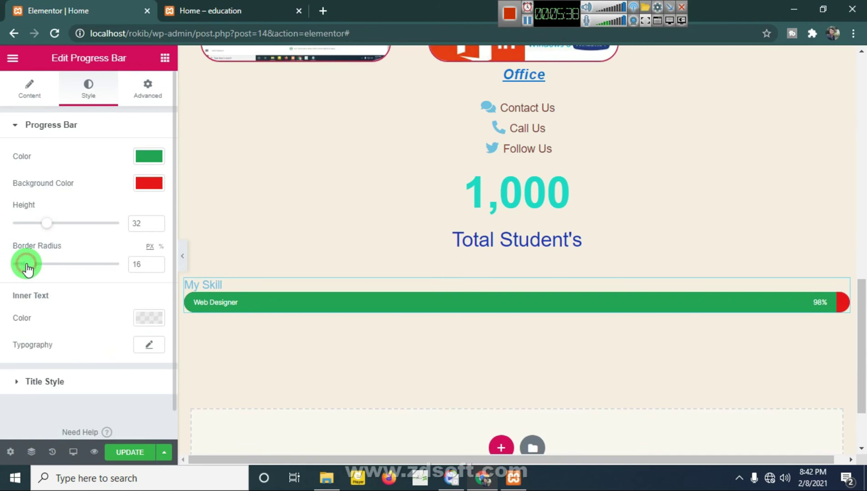
Set the color of the progress bar's inner text to near-black #010101.
scroll(57, 327, down, 1)
click(160, 294)
drag(207, 162, 83, 211)
click(63, 227)
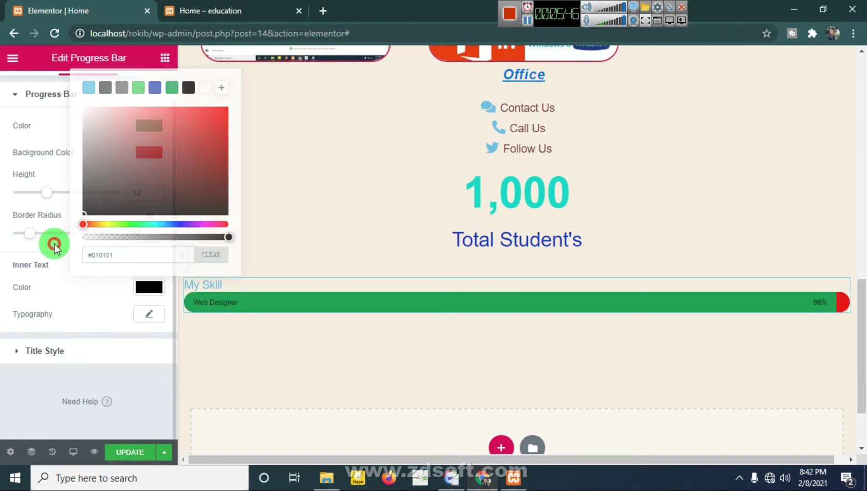
Set the font size of the progress bar's inner text to 31 px.
click(161, 316)
drag(25, 400, 34, 404)
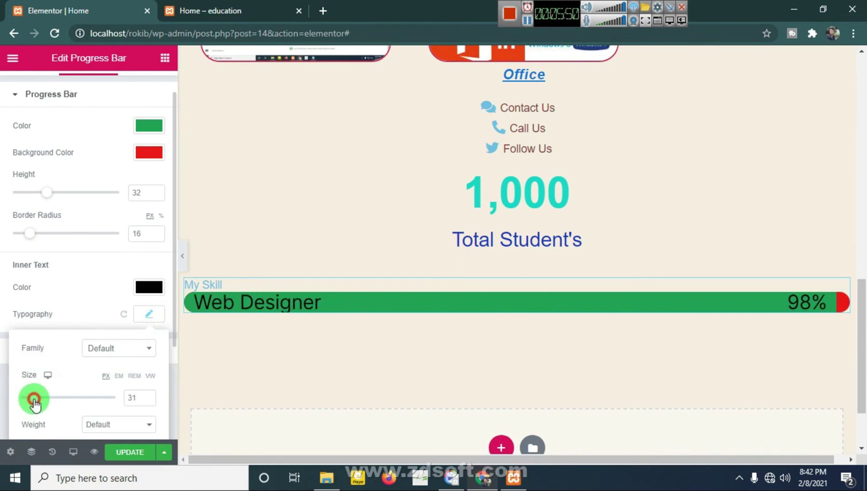
click(76, 251)
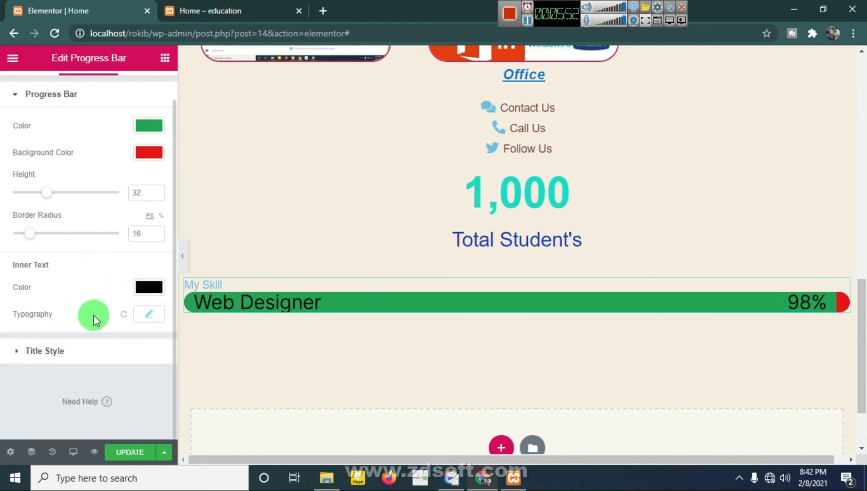
Set the text color of the progress bar's title "My Skill" to a bright blue.
click(20, 351)
click(148, 189)
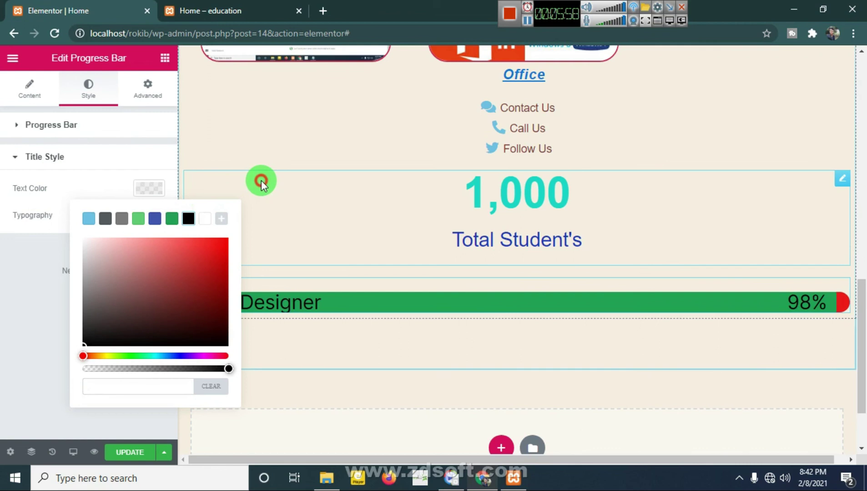
click(177, 356)
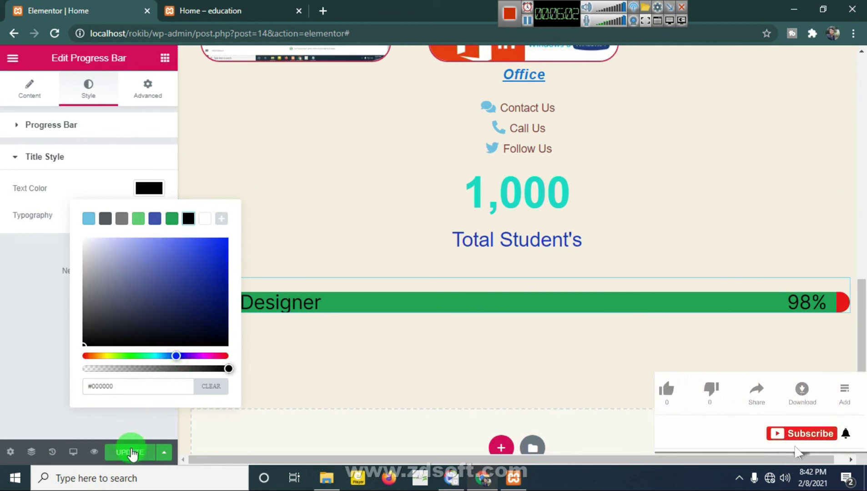
click(215, 245)
click(72, 240)
Set the "My Skill" title's font size to 25 px, reduce its line height and slightly widen its letter spacing.
click(153, 213)
drag(54, 312, 30, 300)
scroll(93, 364, down, 2)
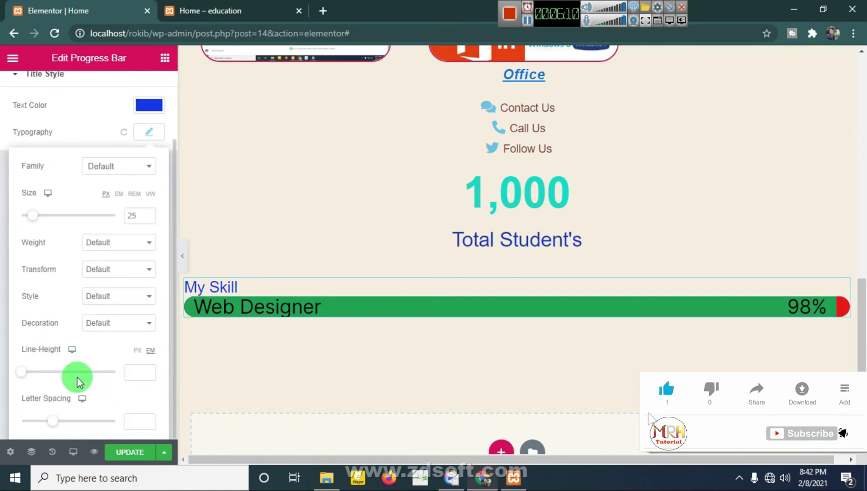
drag(22, 373, 24, 372)
drag(54, 422, 59, 418)
Update the page and reload the live Home page to check the counter and progress bar.
click(121, 452)
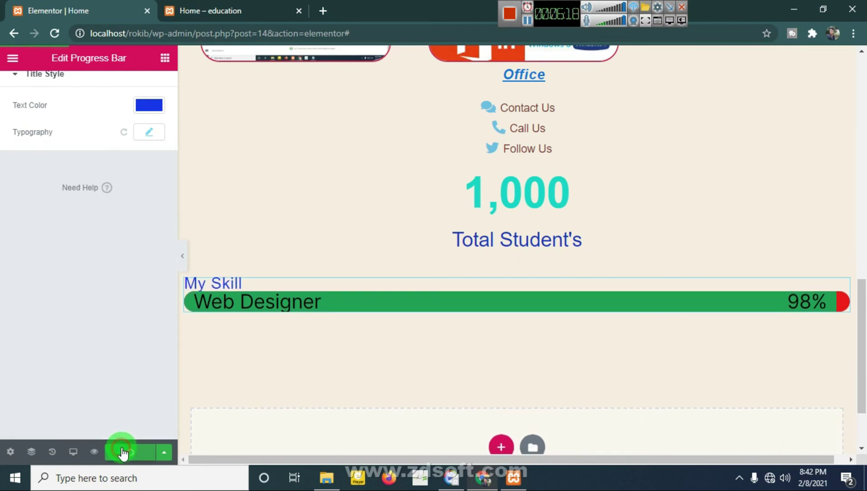
click(232, 12)
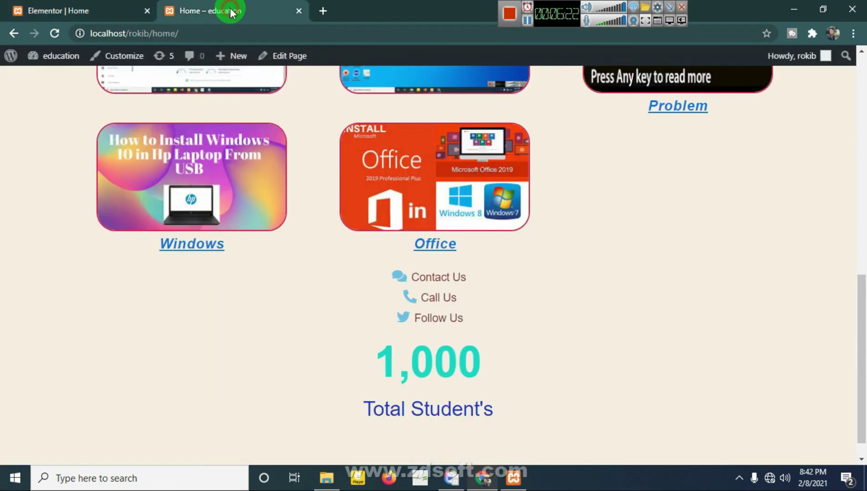
click(52, 32)
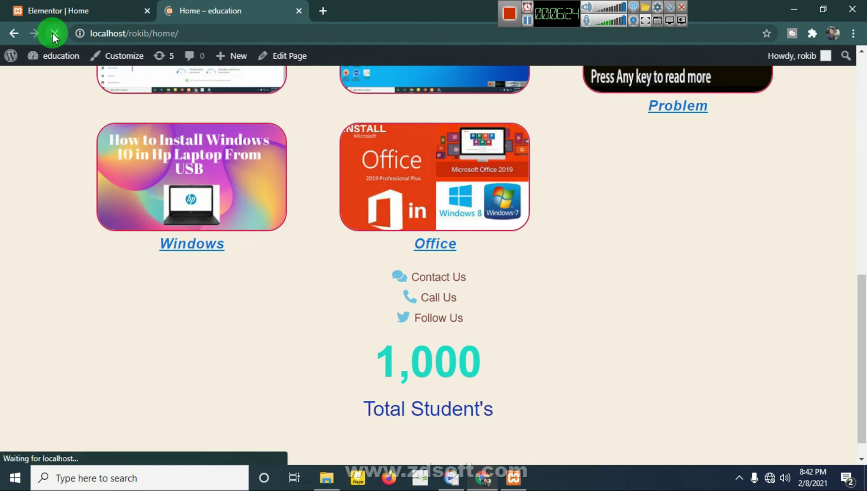
scroll(655, 306, down, 2)
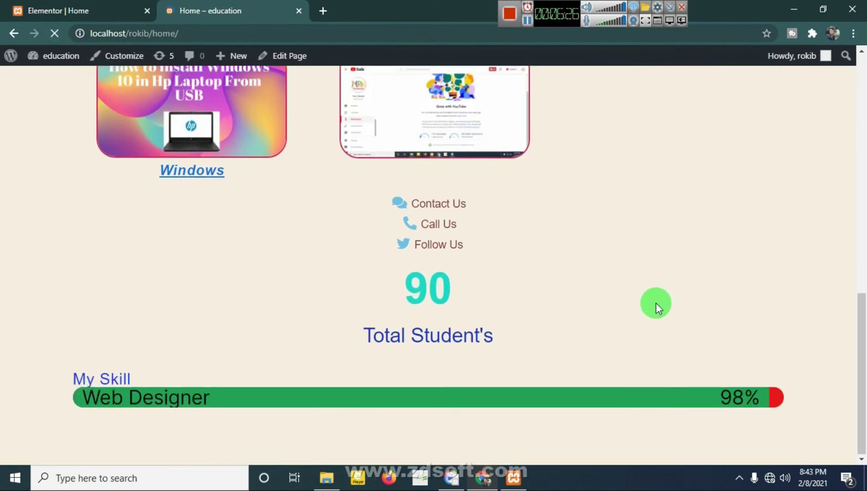
click(52, 34)
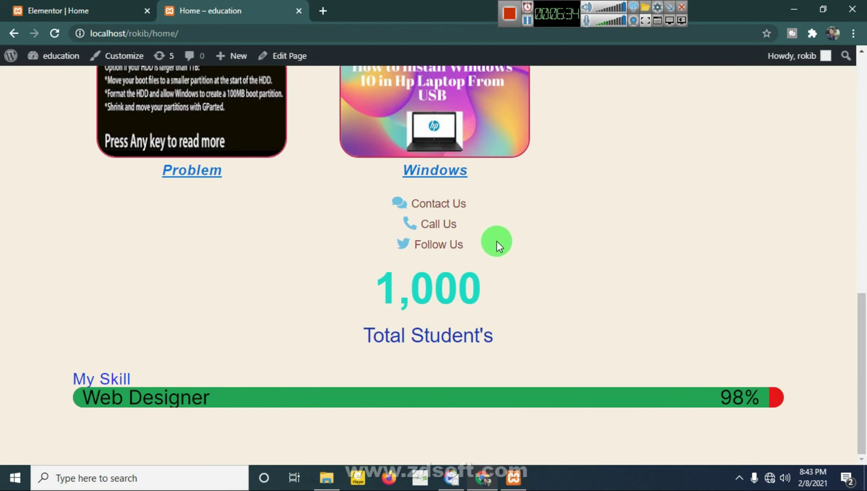
Return to the Elementor editor and look through the available General widgets, including Counter, Progress Bar, Testimonial and Tabs.
click(65, 13)
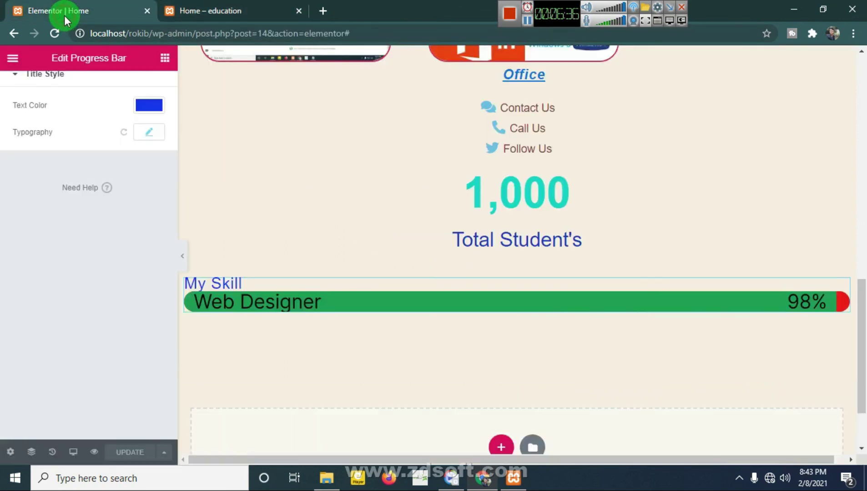
click(165, 58)
scroll(193, 203, down, 2)
scroll(136, 281, down, 14)
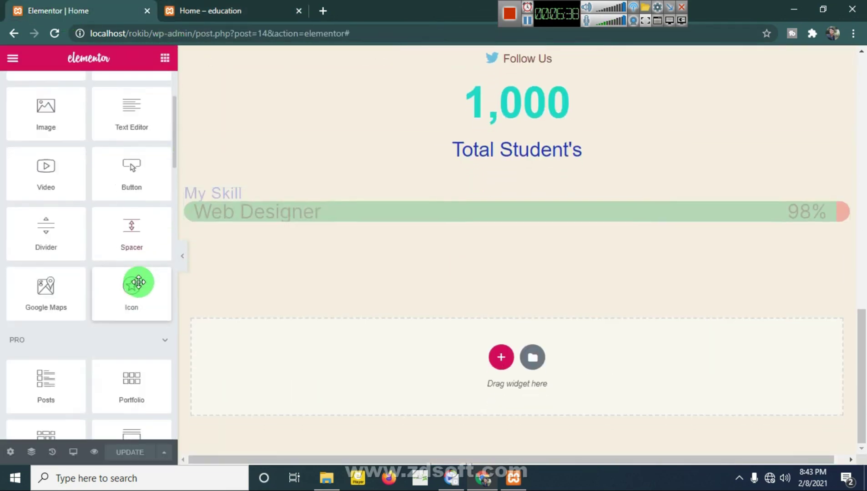
scroll(123, 301, down, 7)
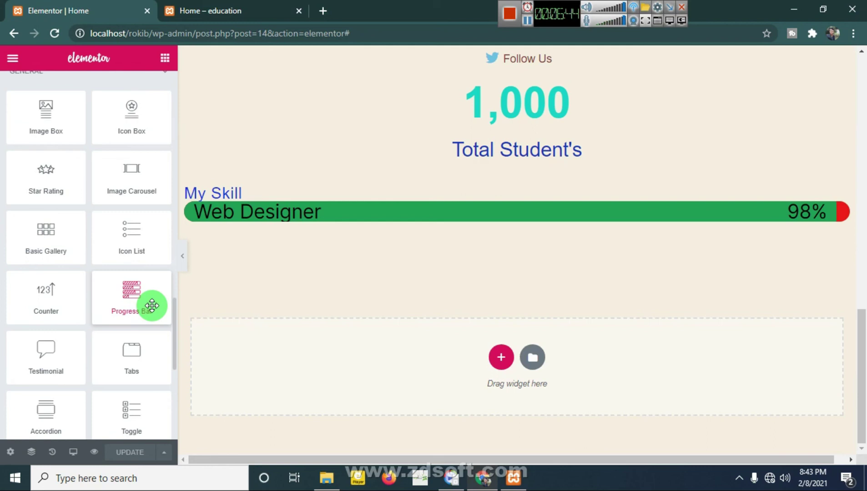
scroll(111, 319, down, 2)
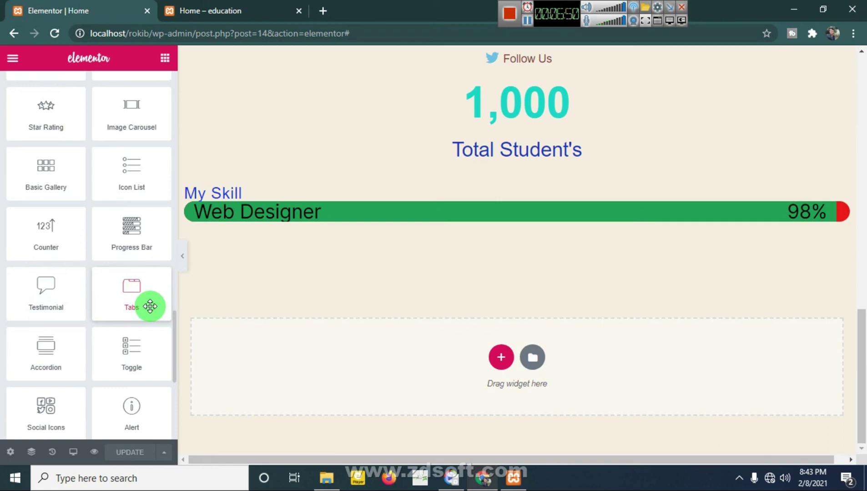
scroll(150, 306, down, 4)
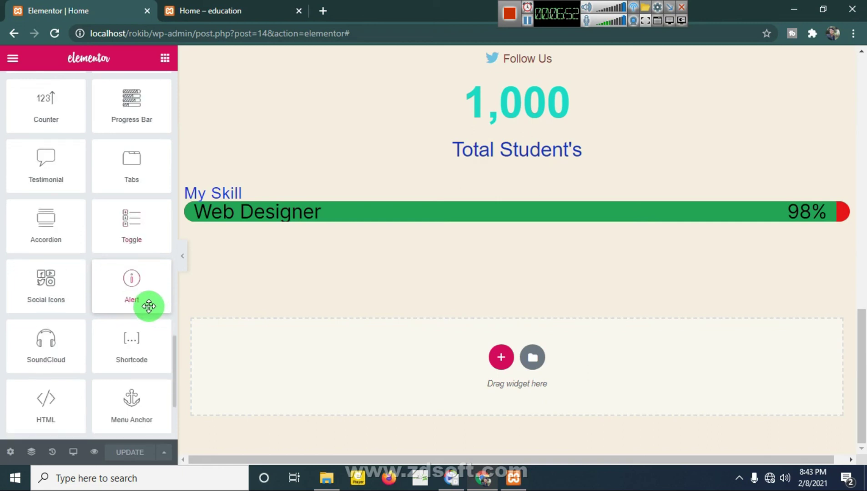
scroll(150, 303, up, 6)
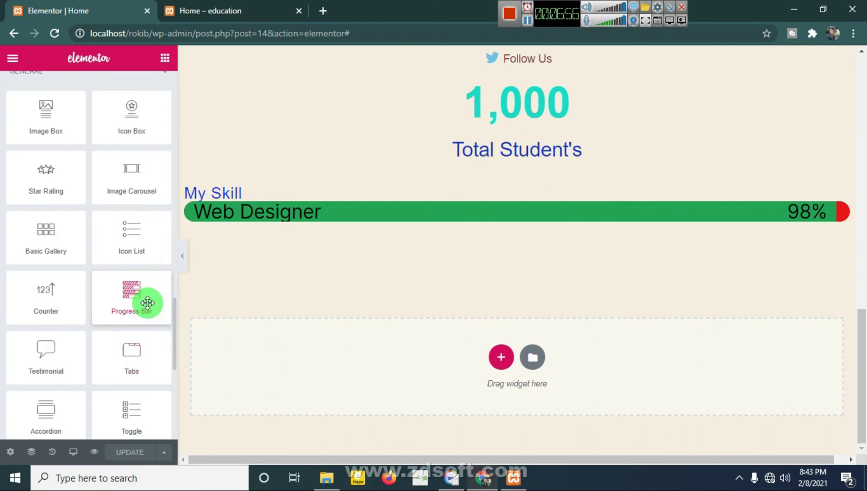
drag(147, 303, 350, 77)
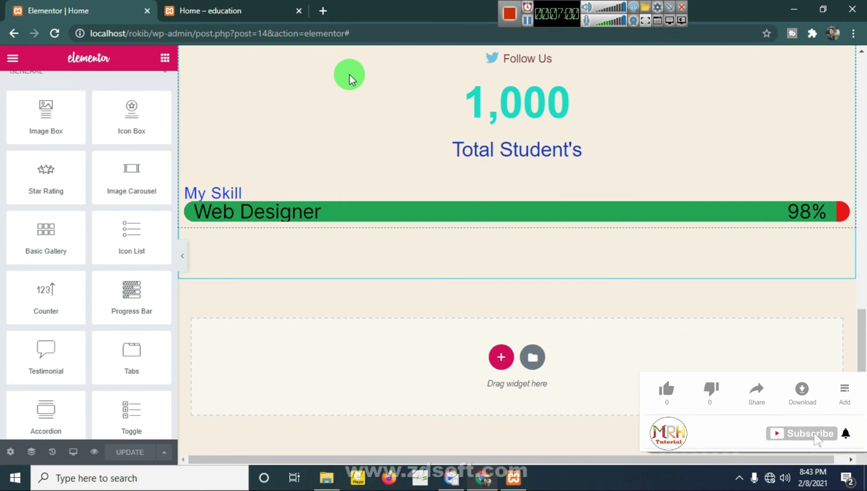